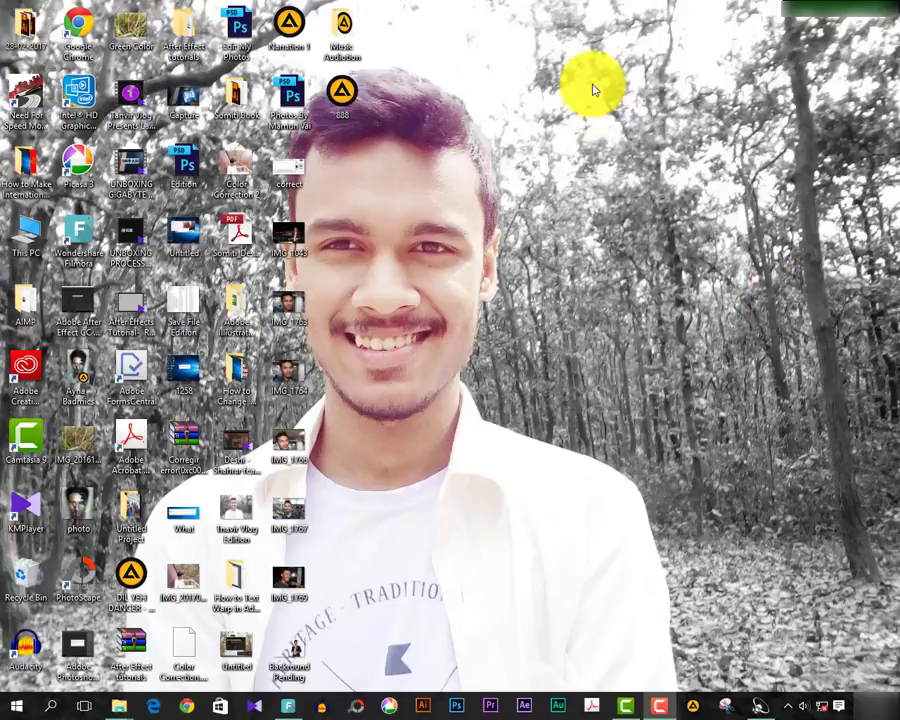
right_click(480, 90)
left_click(557, 136)
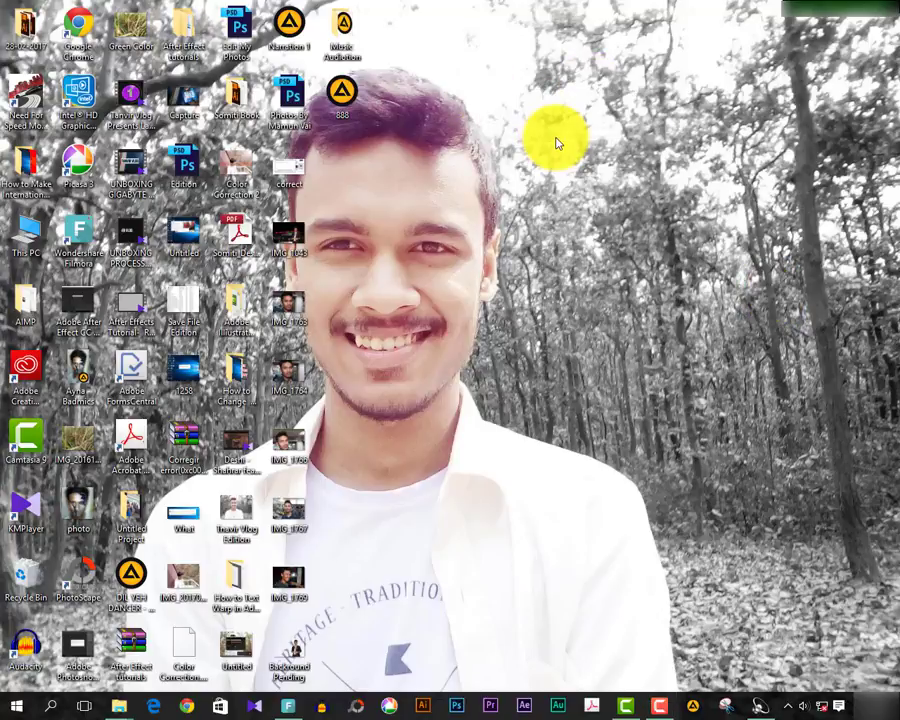
right_click(486, 84)
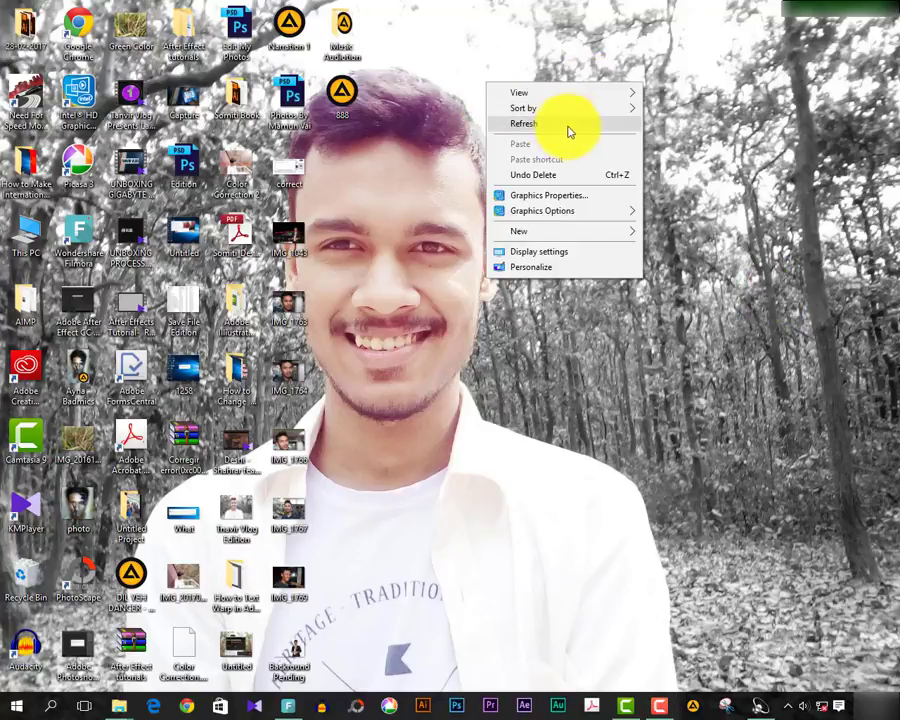
left_click(566, 128)
right_click(485, 106)
left_click(533, 148)
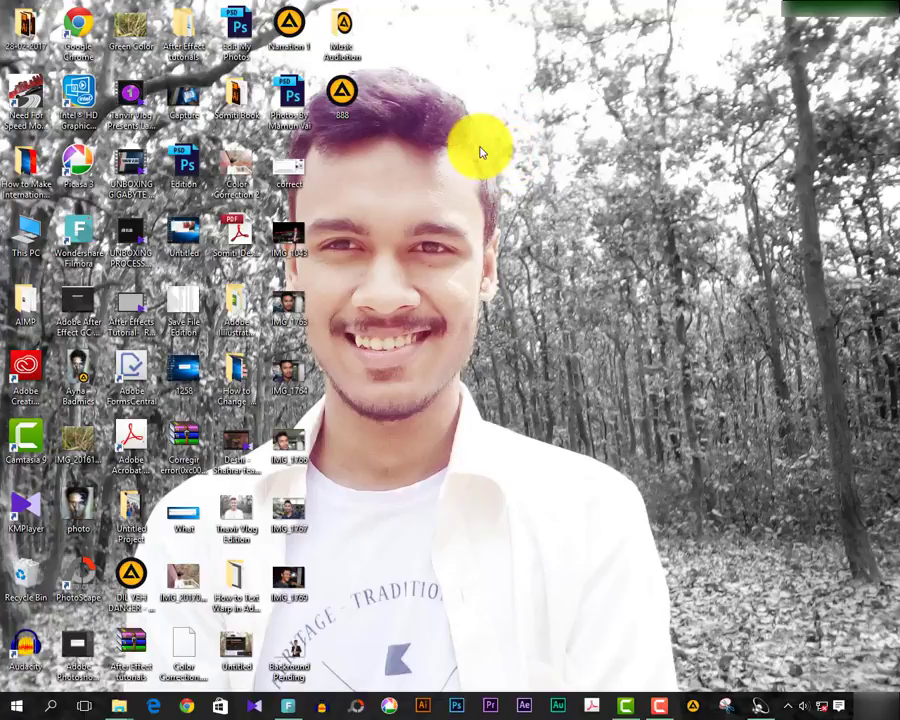
right_click(480, 152)
left_click(518, 188)
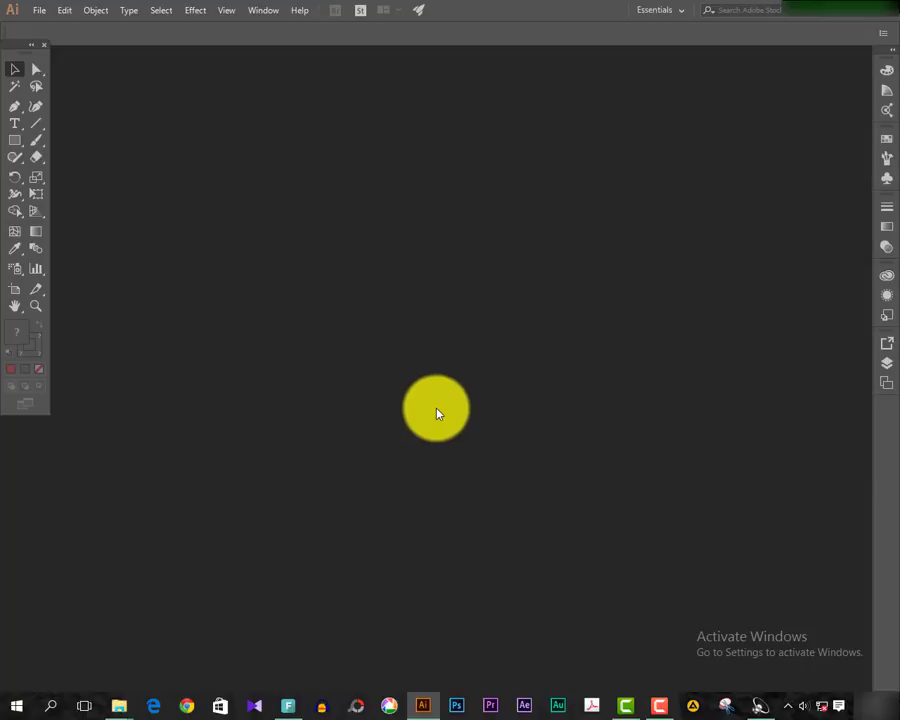
Step: Create a new portrait A4 document, 595.276 x 841.89 points, with one artboard and CMYK color mode
left_click(40, 11)
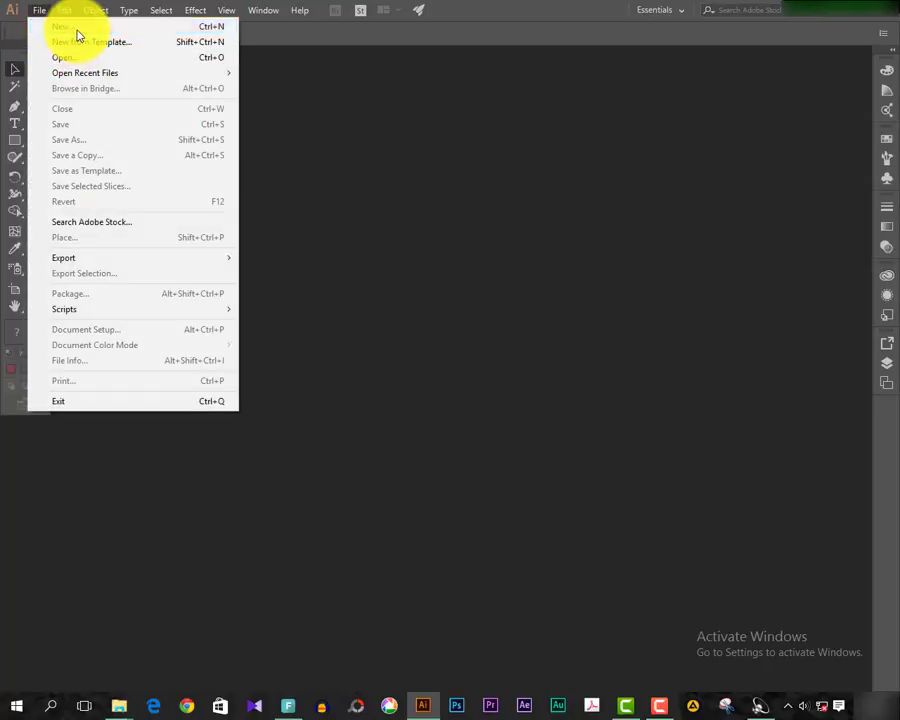
left_click(76, 26)
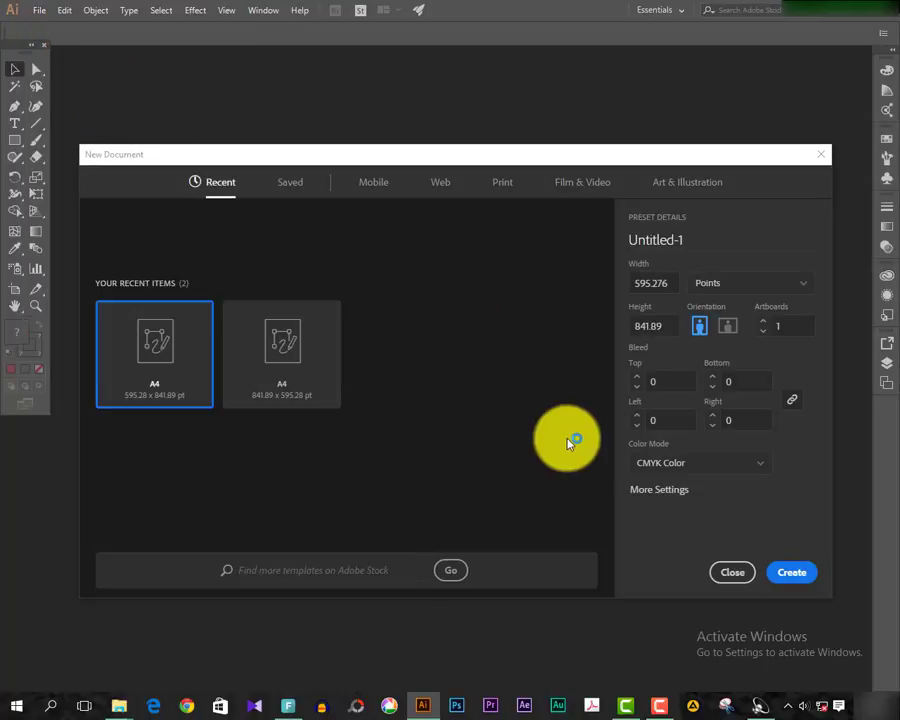
left_click(792, 572)
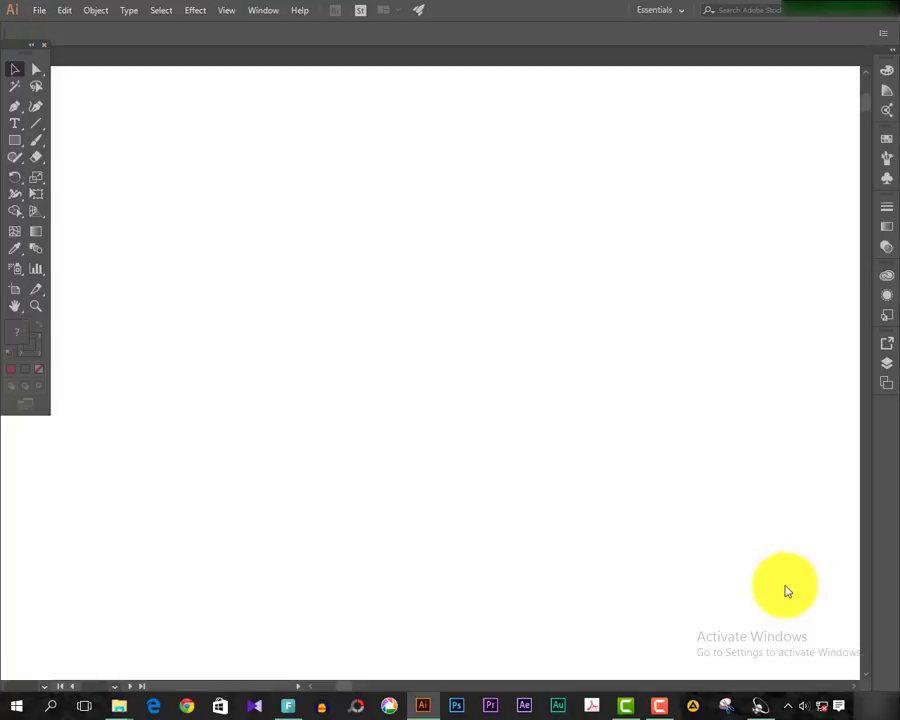
Step: Draw a wide rectangle in the upper middle of the artboard and fill it with red
left_click(15, 140)
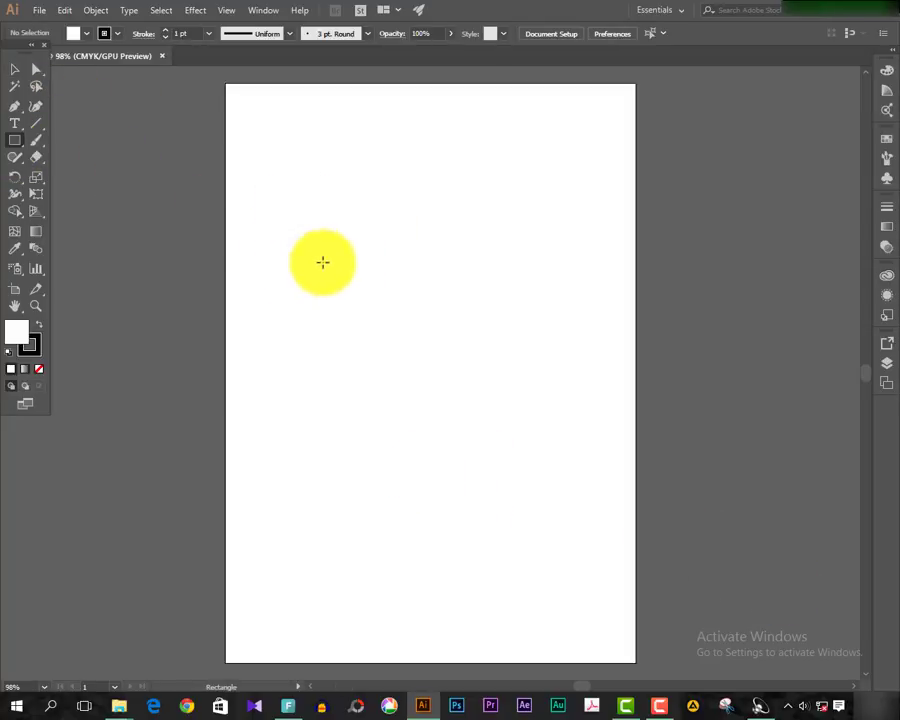
left_click_drag(297, 217, 538, 380)
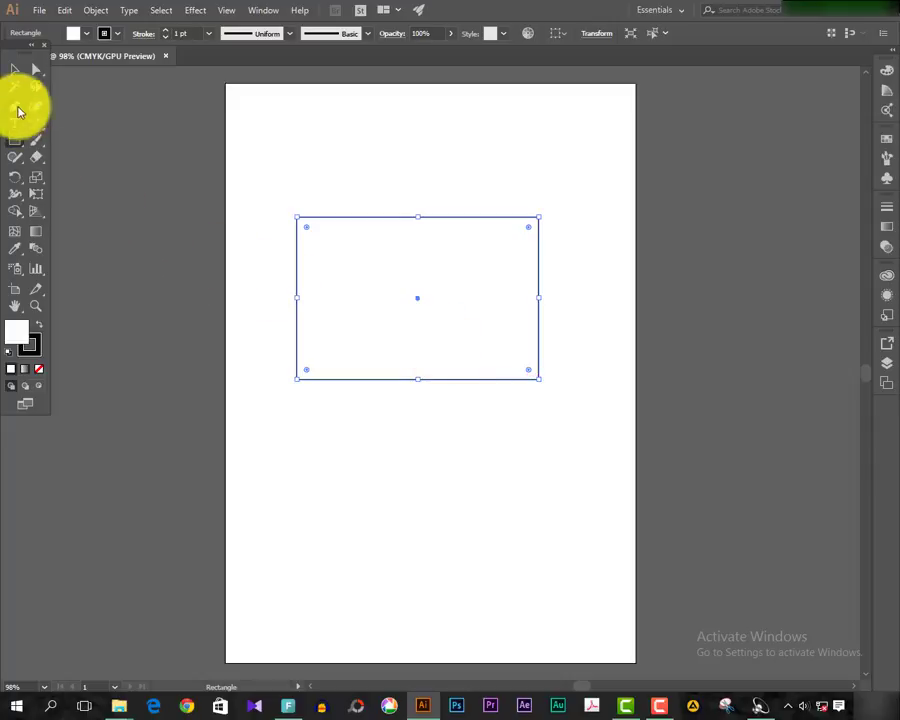
left_click(88, 35)
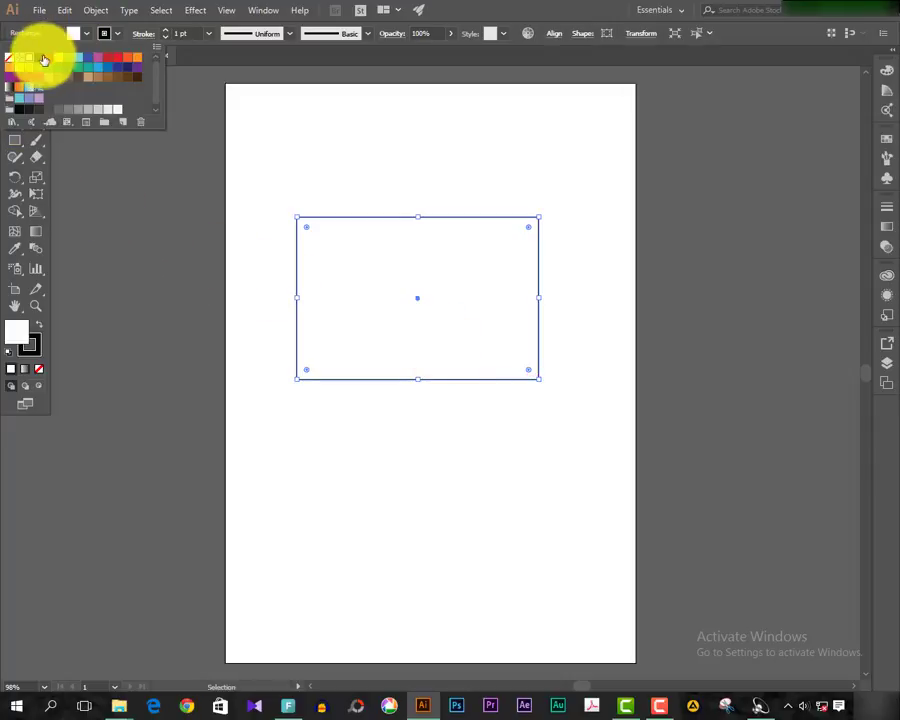
left_click(59, 66)
left_click(315, 160)
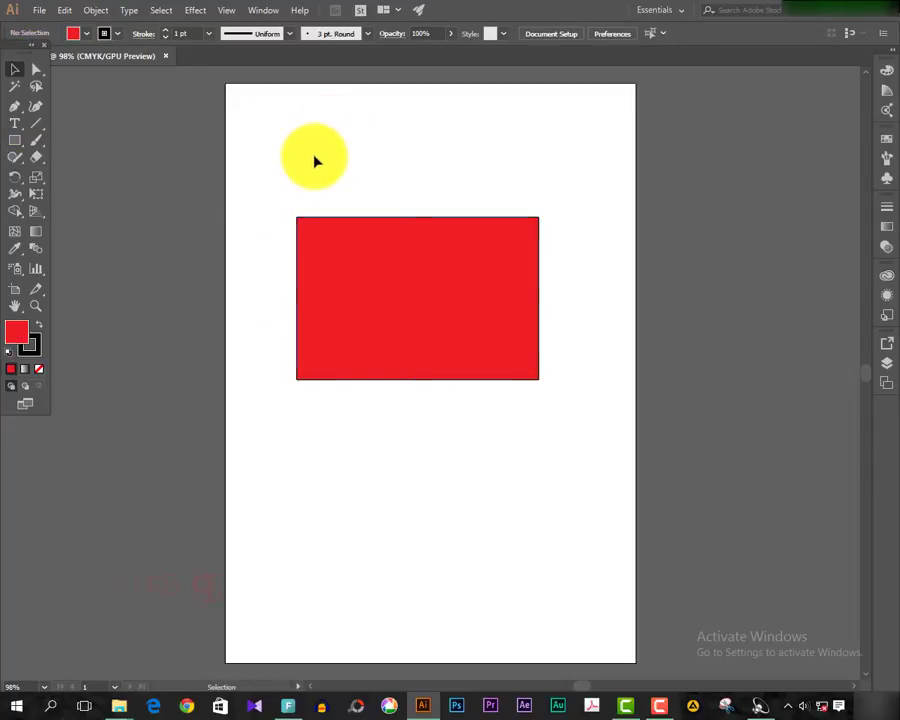
Step: Duplicate the red rectangle up to the artboard's right edge and fill the copy with green
left_click(334, 263)
left_click(12, 368)
left_click(229, 311)
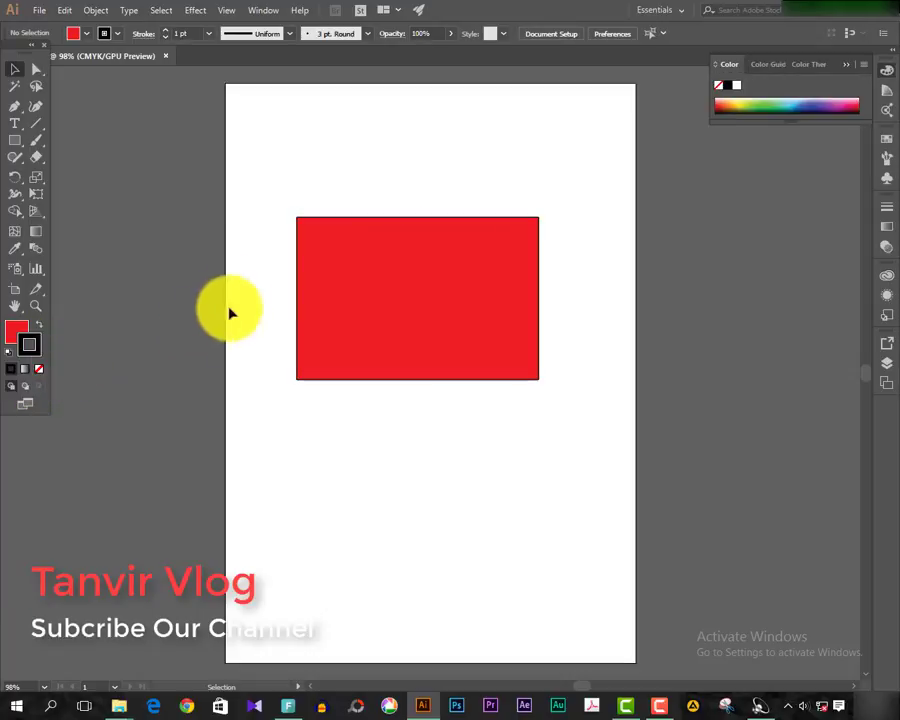
left_click(340, 333)
left_click_drag(453, 306, 498, 209)
left_click(85, 33)
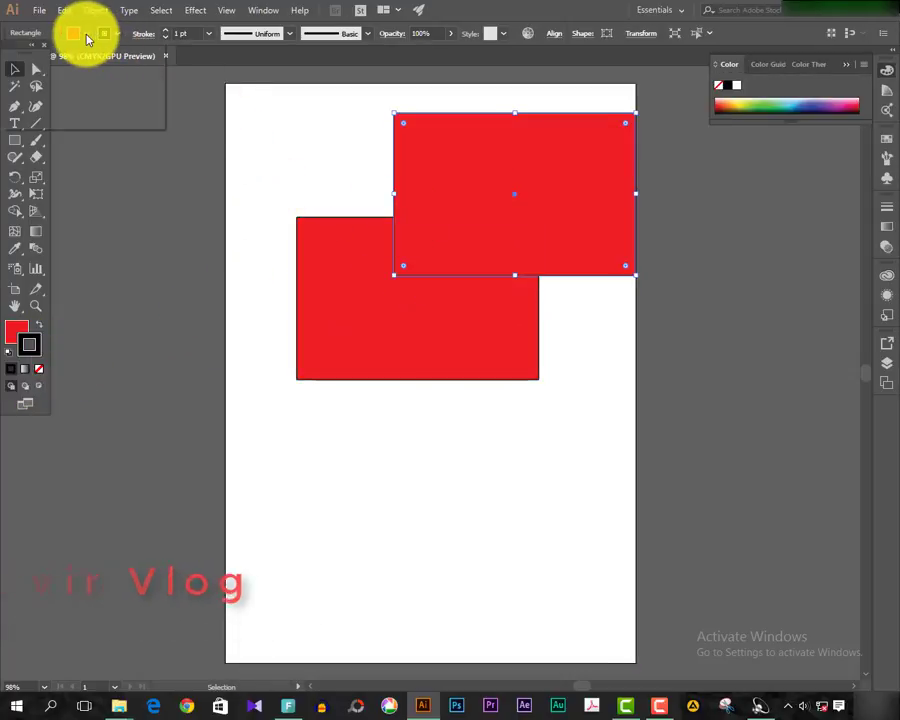
left_click(71, 58)
left_click(320, 176)
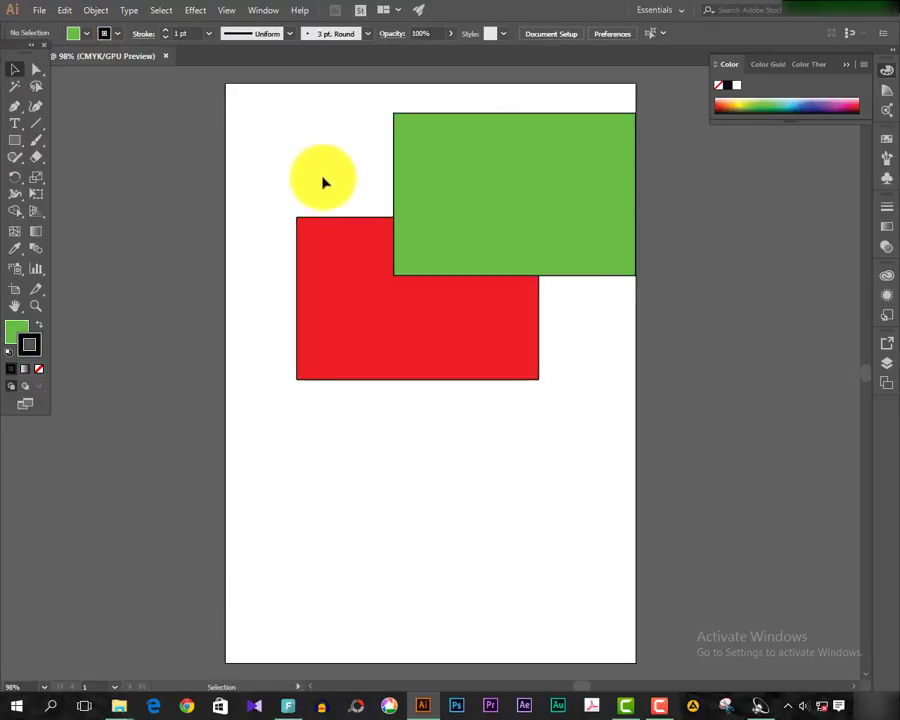
Step: Move the green rectangle over the red one, leaving thin red strips along its top and left edges
left_click(360, 320)
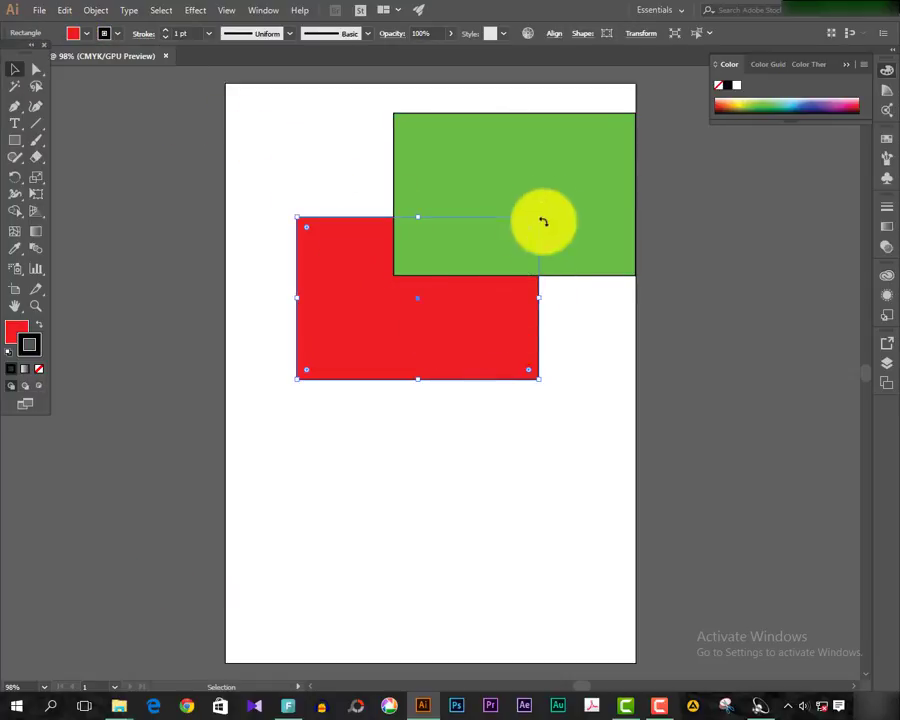
left_click_drag(547, 210, 524, 278)
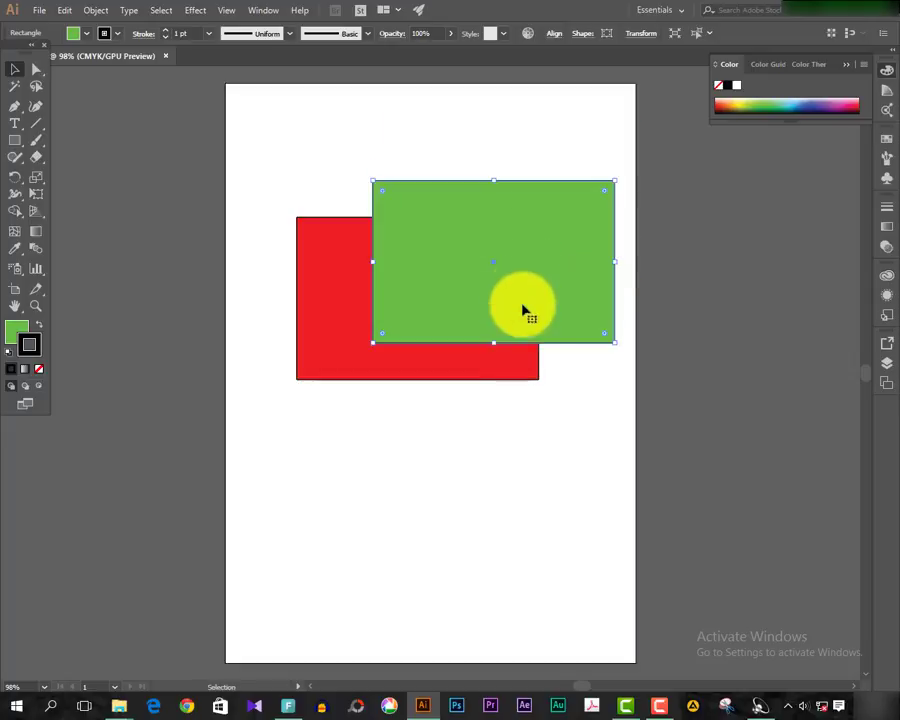
left_click(426, 400)
left_click(421, 376)
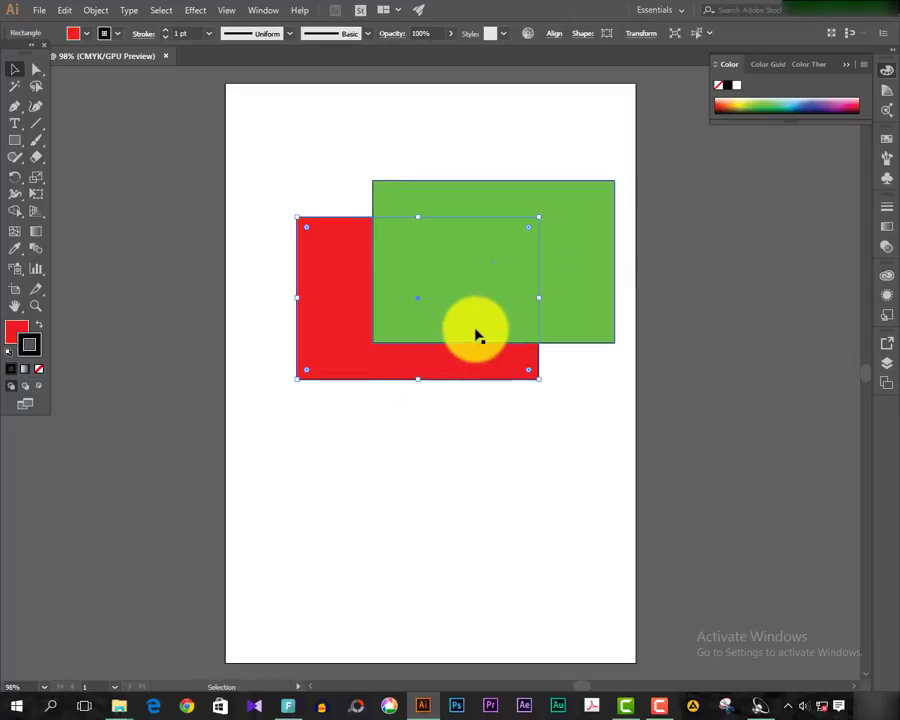
left_click(542, 315)
left_click_drag(520, 288, 453, 331)
left_click_drag(266, 189, 383, 290)
left_click(434, 408)
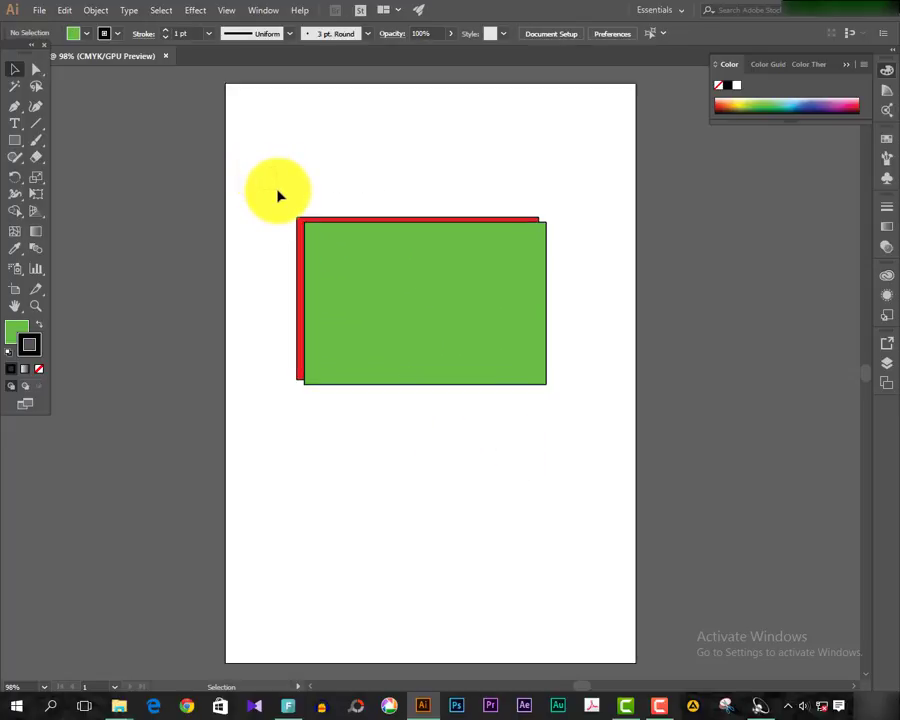
Step: Select both overlapping rectangles and apply Bring to Front to them together
left_click(22, 73)
left_click_drag(279, 199, 418, 315)
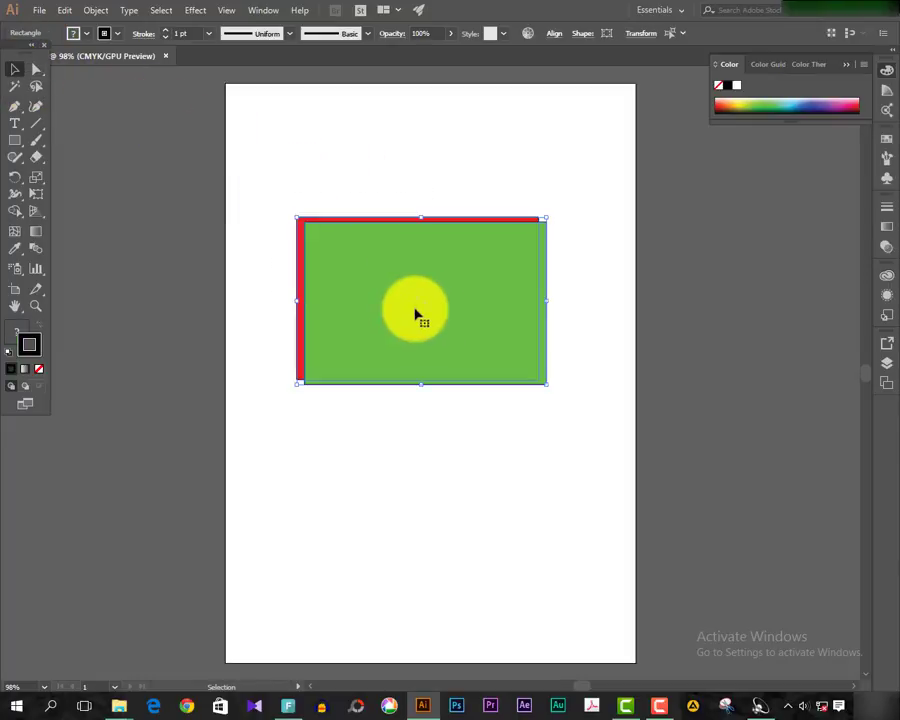
right_click(341, 261)
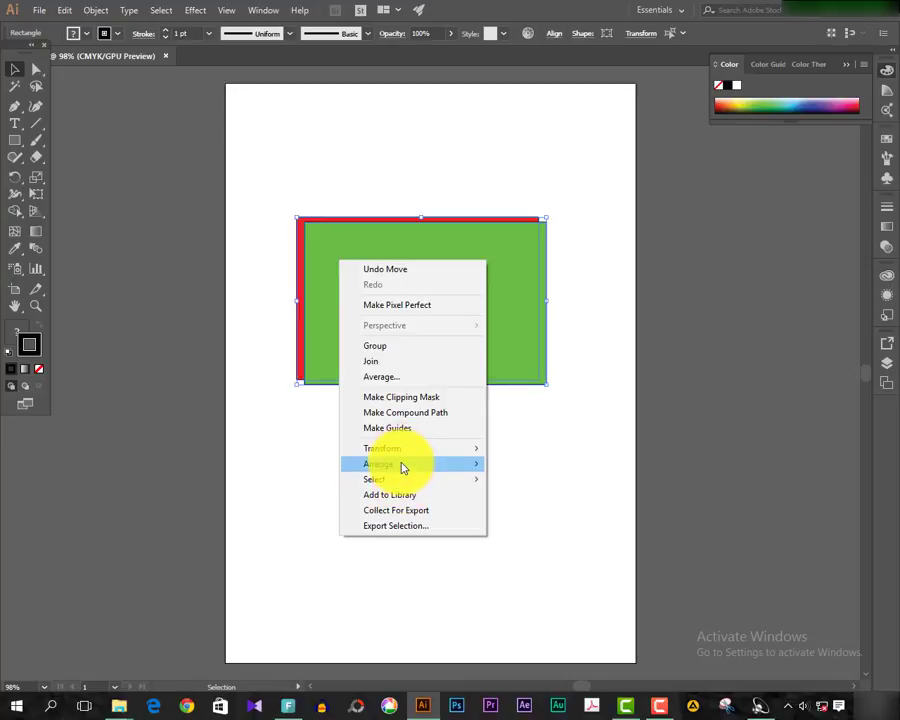
mouse_move(404, 466)
left_click(525, 471)
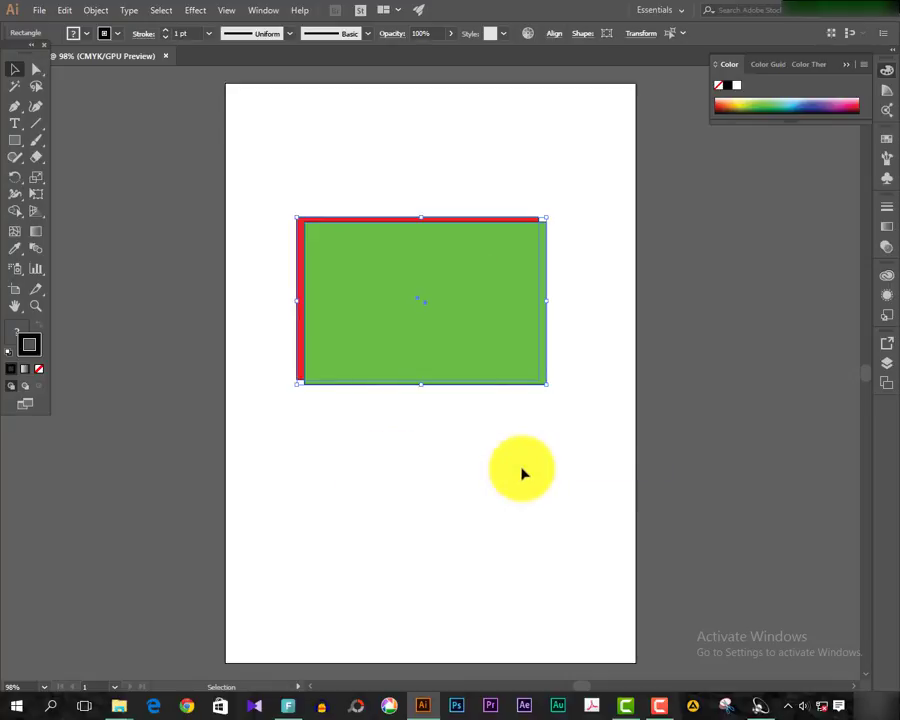
left_click(522, 472)
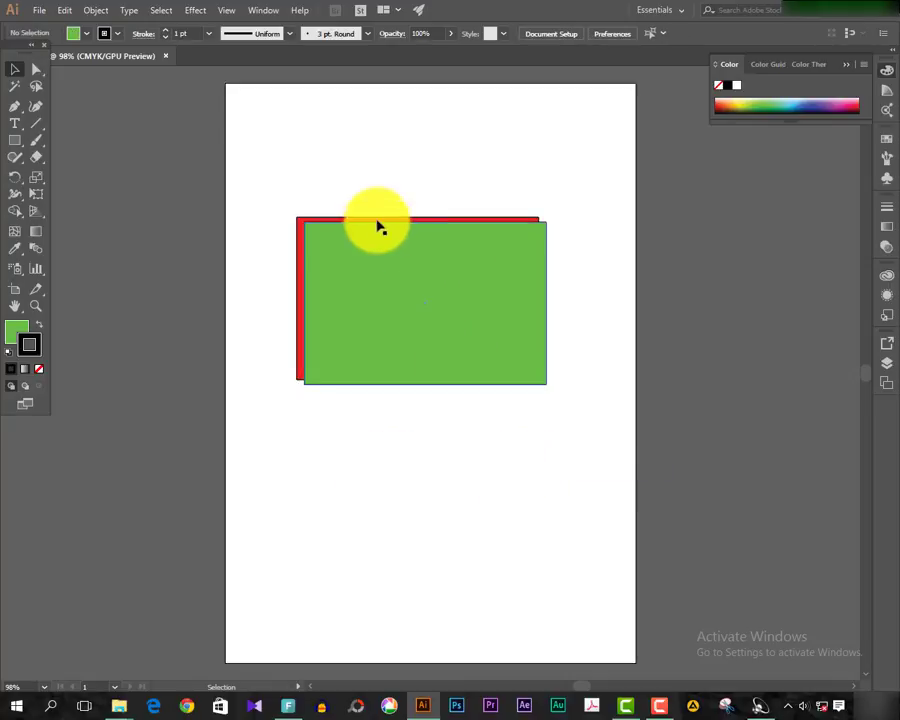
Step: Bring only the red rectangle to the front of the green one
right_click(297, 229)
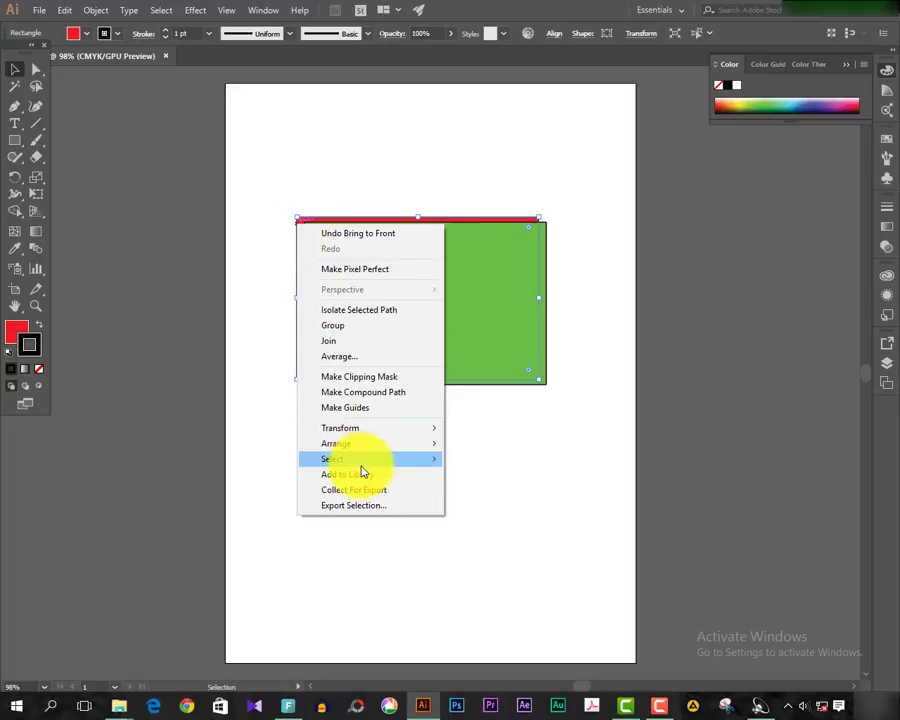
mouse_move(362, 452)
left_click(503, 445)
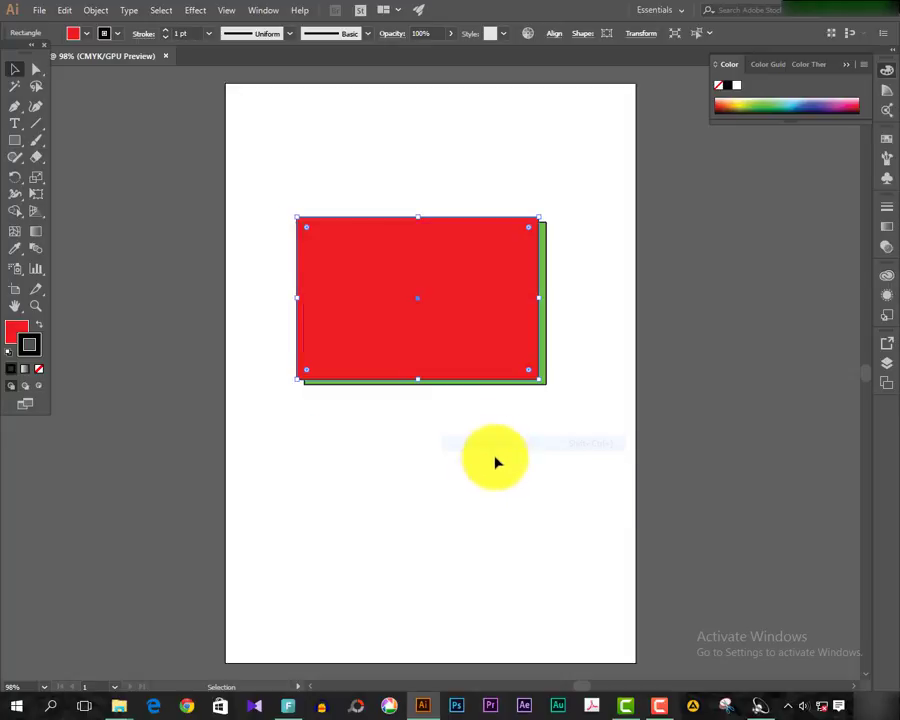
left_click(507, 480)
Step: Move both rectangles together toward the artboard's upper left, and shift the red one slightly down by itself
left_click(400, 255)
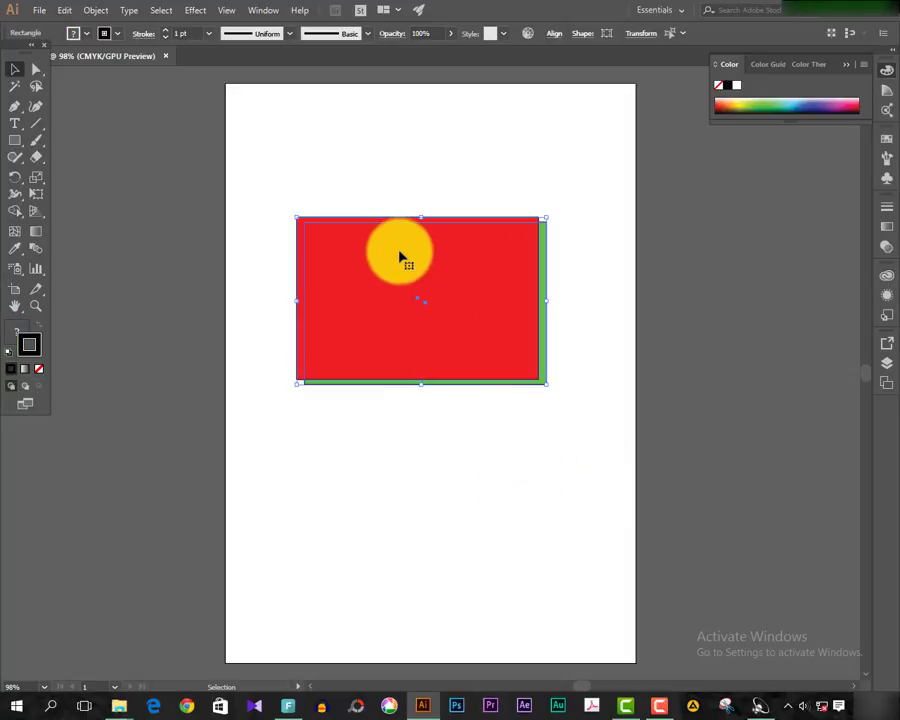
left_click_drag(451, 336, 422, 255)
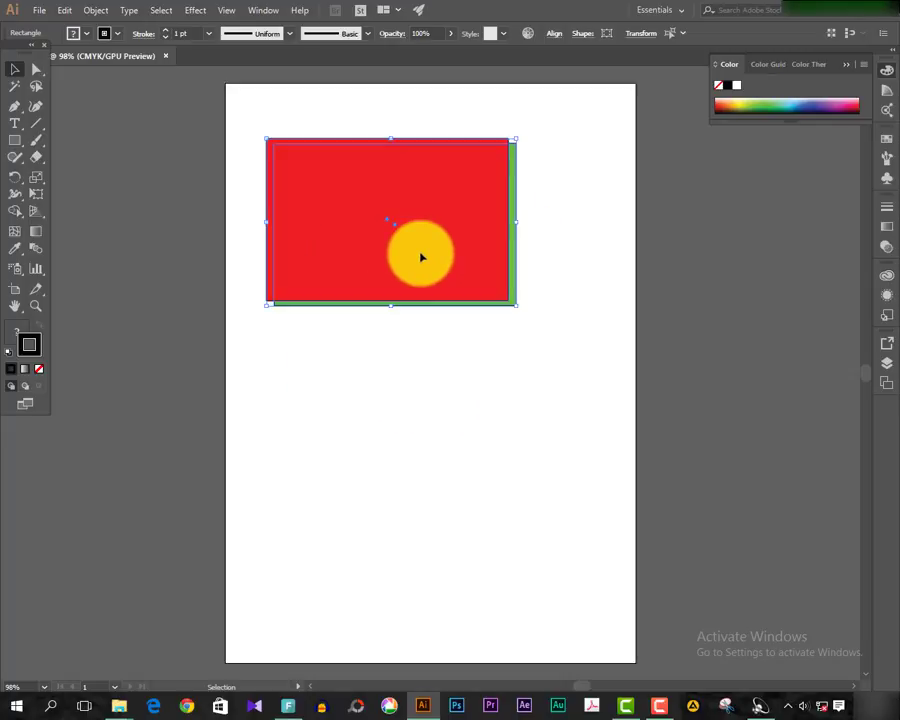
left_click(603, 370)
left_click(476, 263)
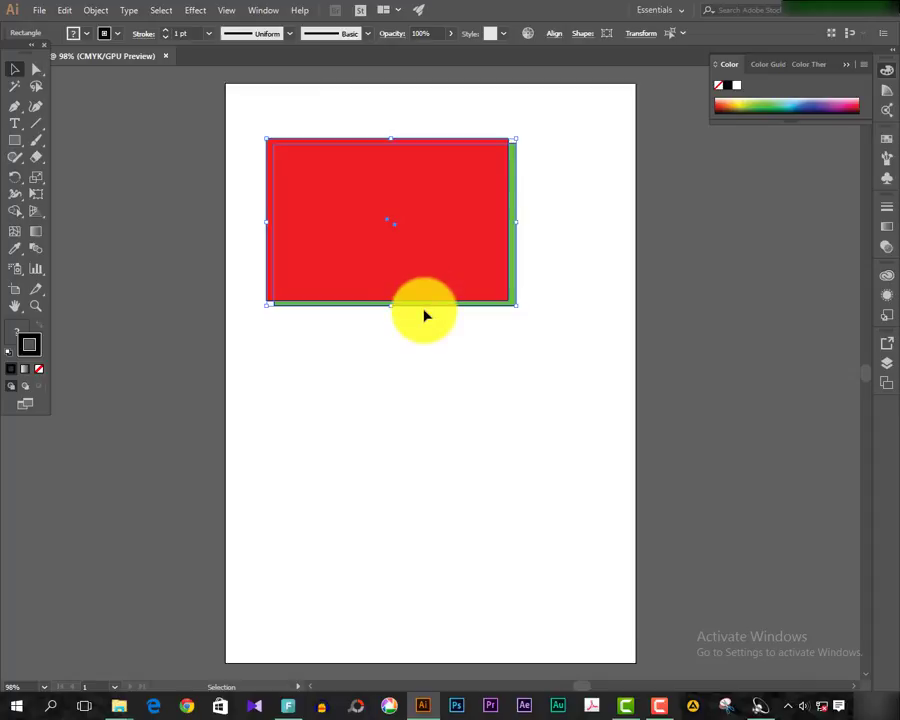
left_click(424, 333)
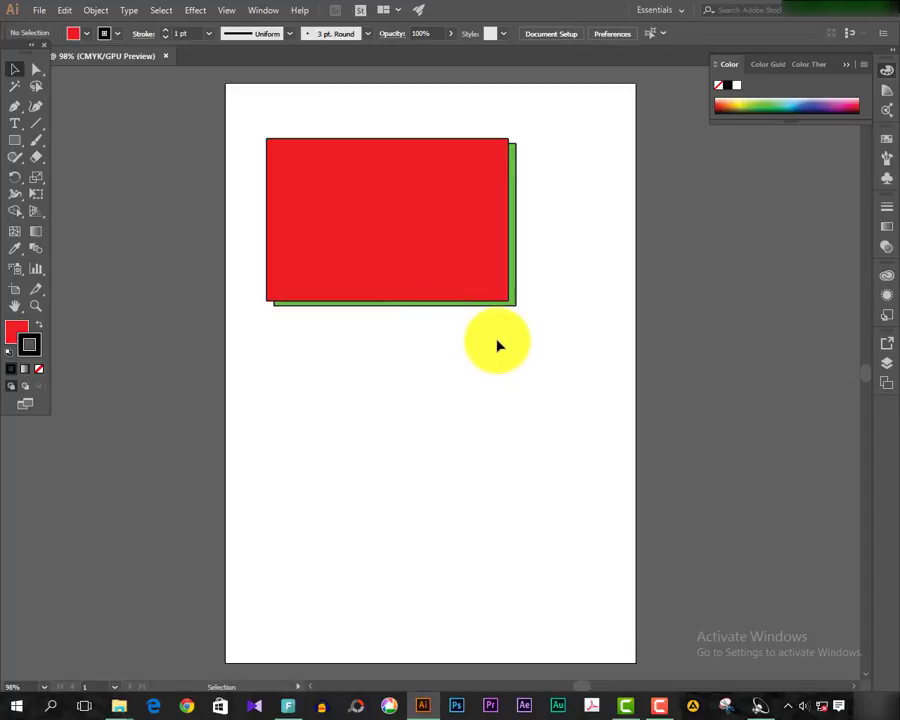
left_click(460, 262)
left_click_drag(418, 287, 418, 299)
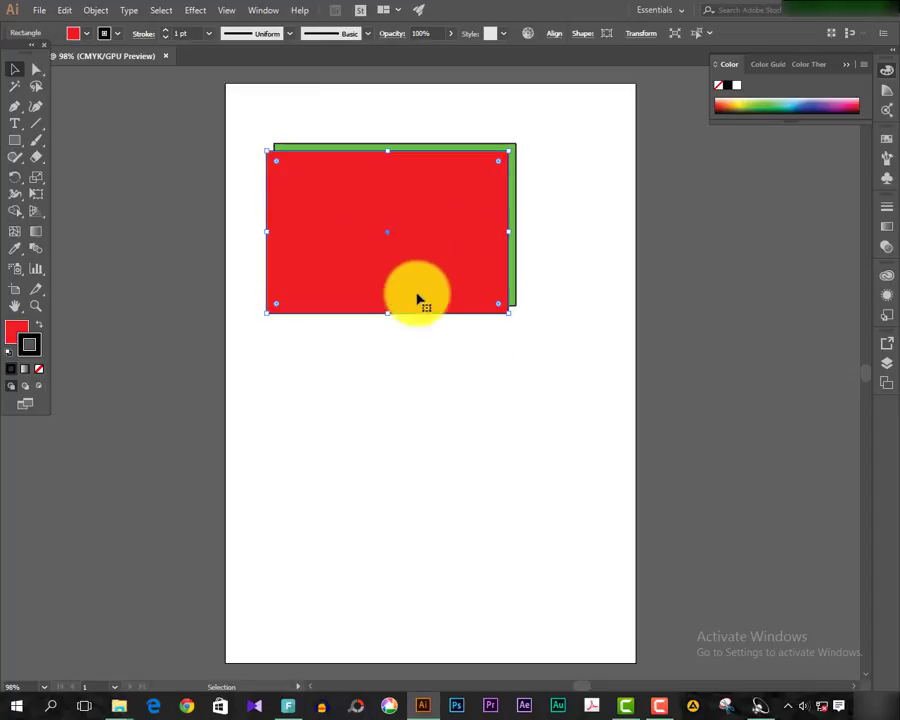
Step: Select both rectangles and delete them from the artboard
left_click(527, 390)
left_click_drag(527, 390, 354, 108)
key("Delete")
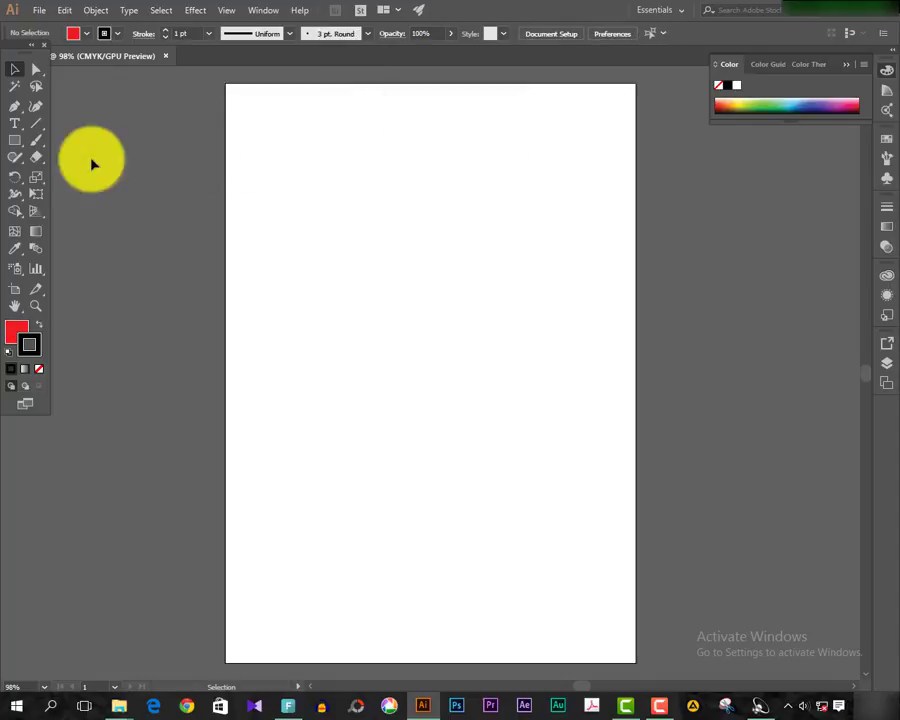
Step: Add a point text near the middle of the artboard, replacing its placeholder with "Bangladesh"
left_click(20, 126)
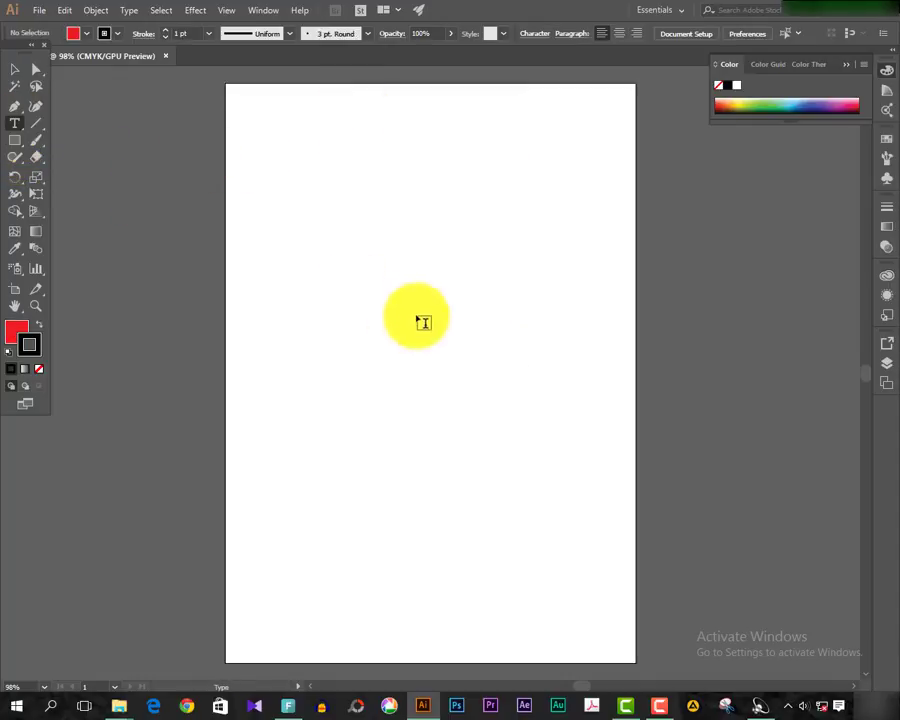
left_click(388, 301)
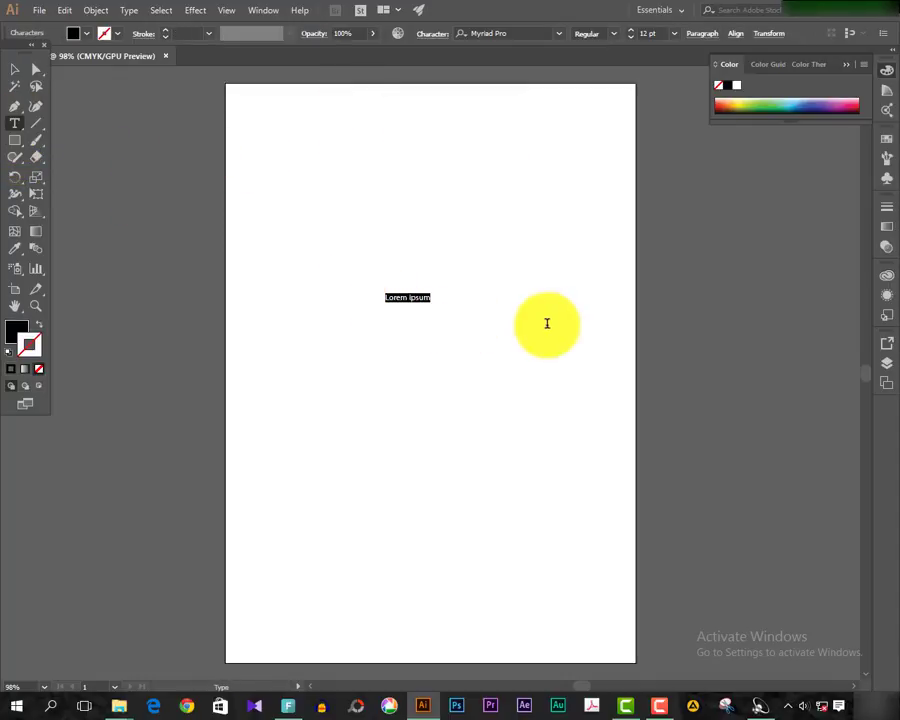
left_click(36, 306)
left_click_drag(522, 370, 248, 242)
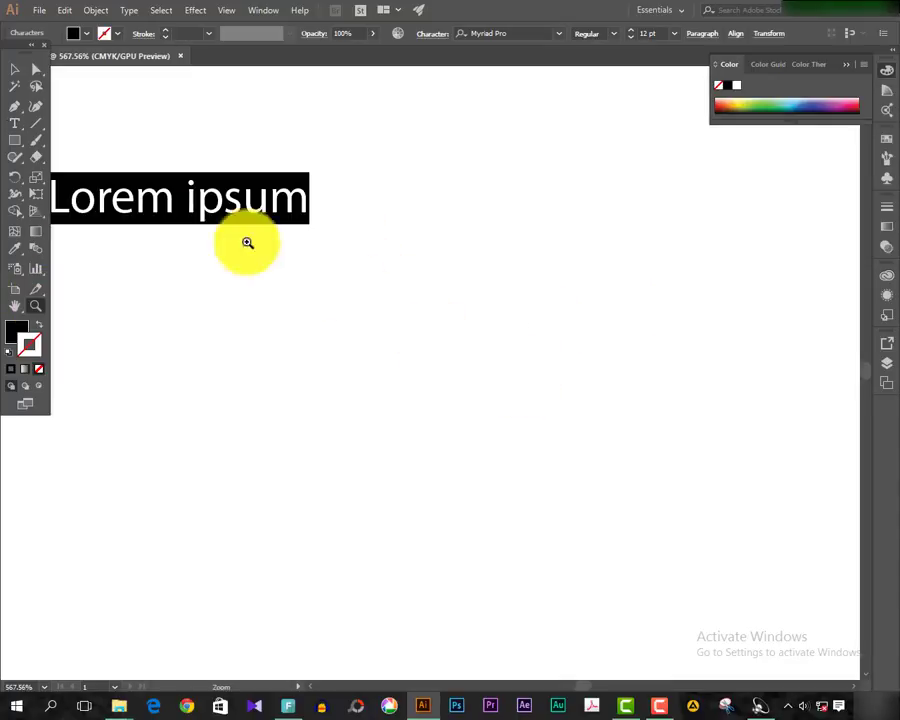
left_click_drag(240, 346, 394, 408)
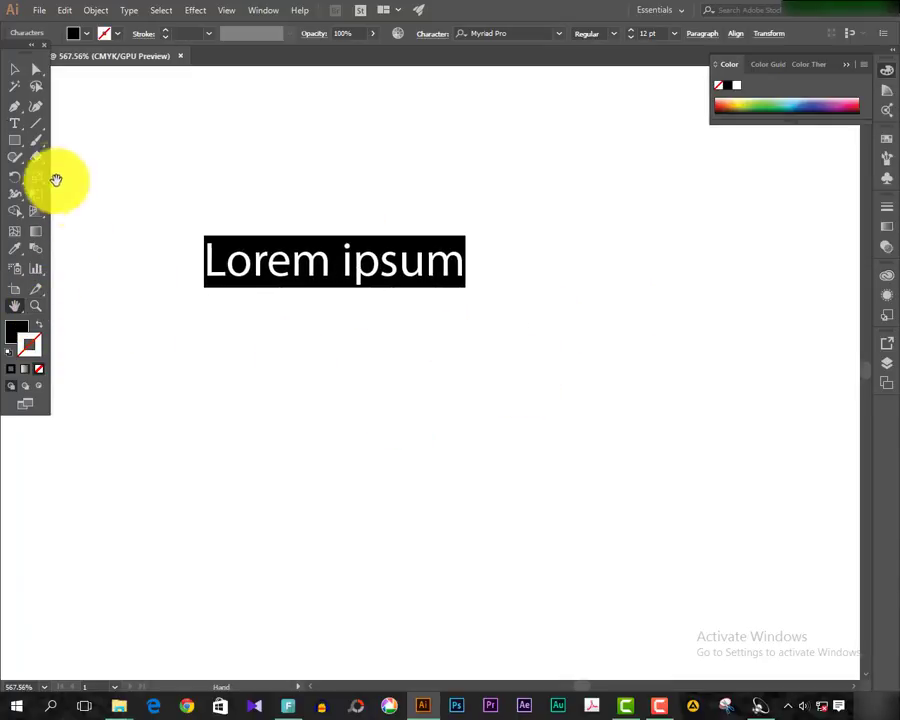
left_click(15, 130)
triple_click(308, 261)
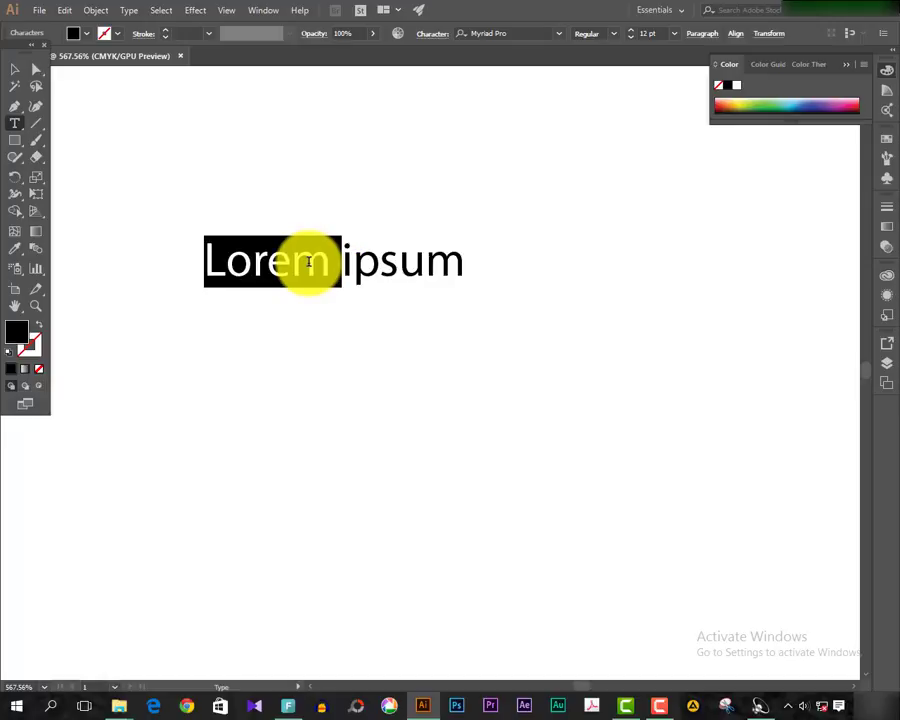
type("Bangladesh")
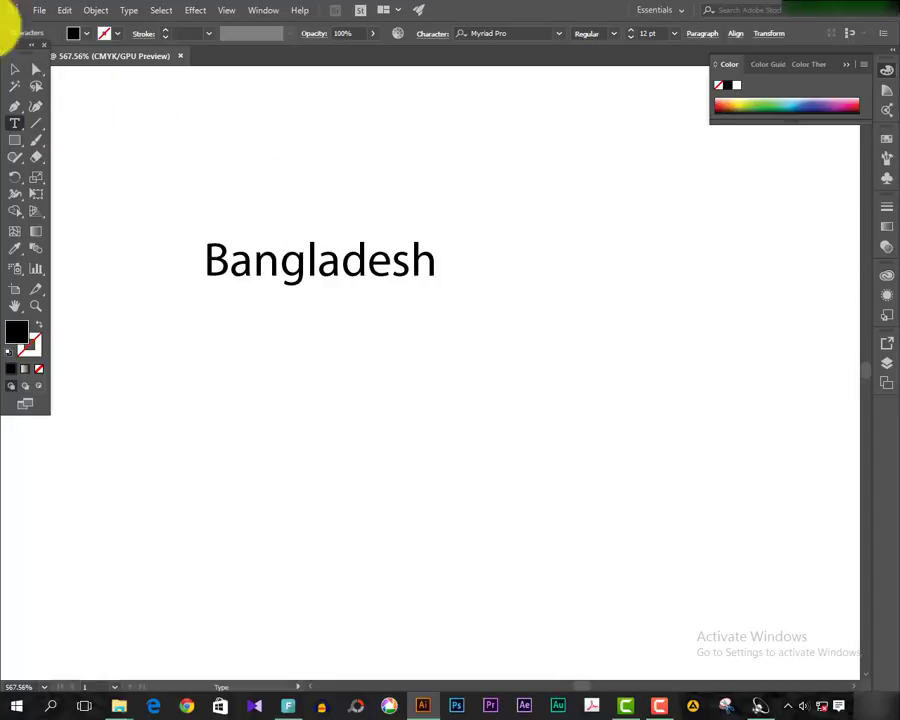
Step: Scale the Bangladesh text up to about 29.65 pt
left_click(15, 68)
left_click_drag(437, 236, 610, 175)
key("ctrl+minus")
key("ctrl+minus")
left_click(516, 423)
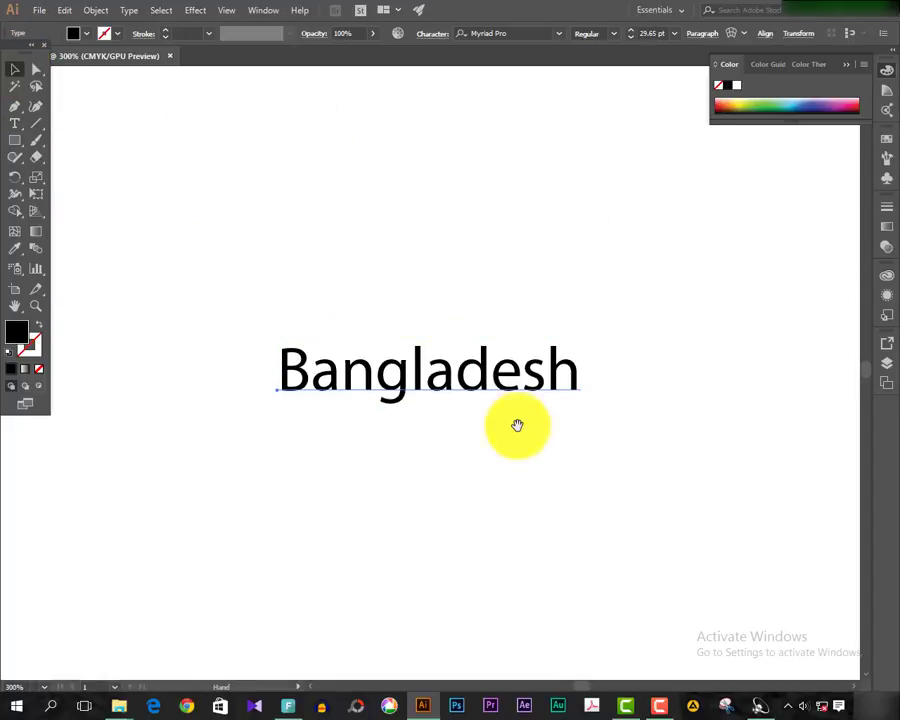
Step: Duplicate the Bangladesh text and place the copy directly below the original
left_click_drag(516, 423, 514, 273)
left_click(458, 217)
left_click_drag(458, 217, 458, 311)
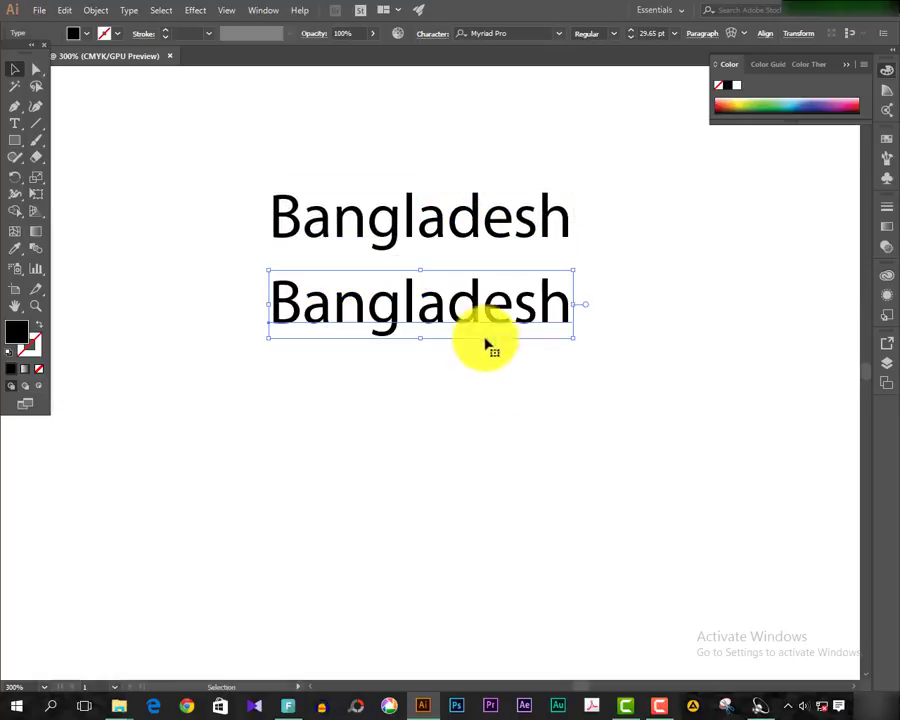
left_click(484, 342)
left_click(482, 318)
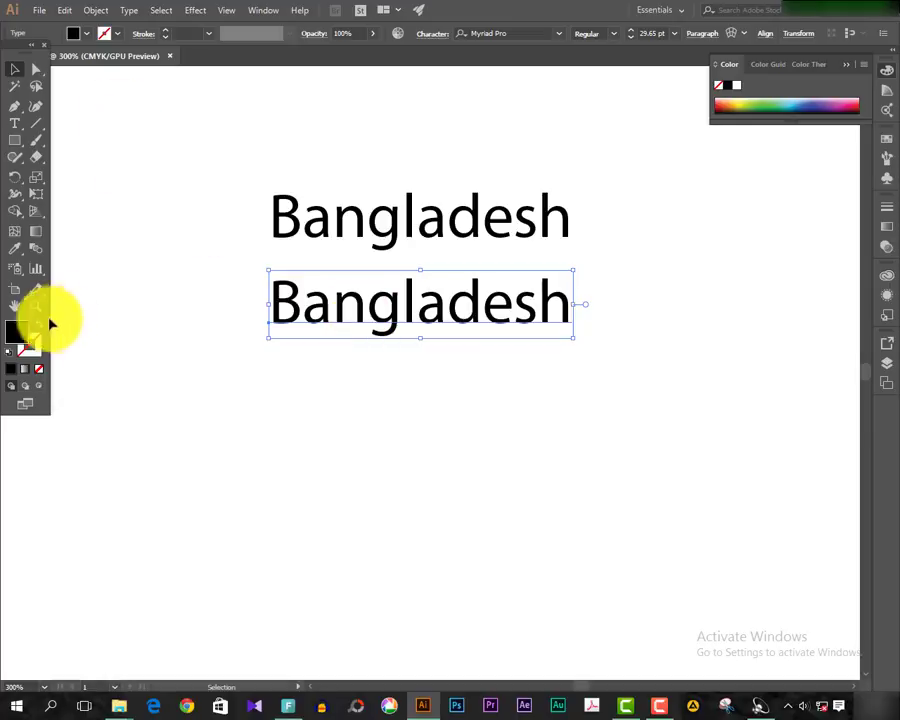
Step: Try a magenta 1 pt stroke on the lower Bangladesh text and undo it
left_click(36, 353)
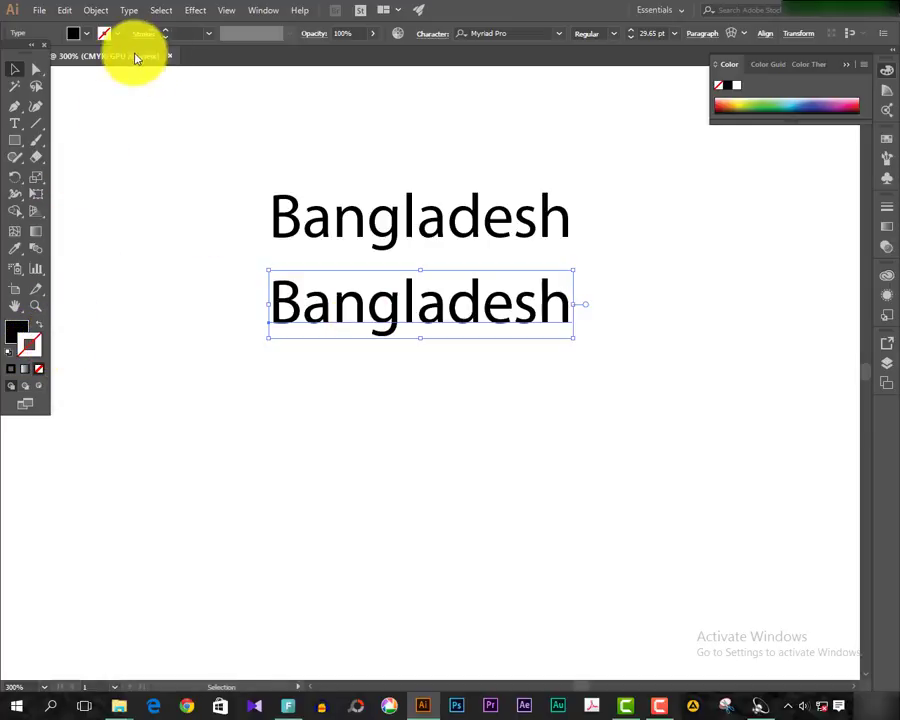
left_click(105, 33)
left_click(96, 63)
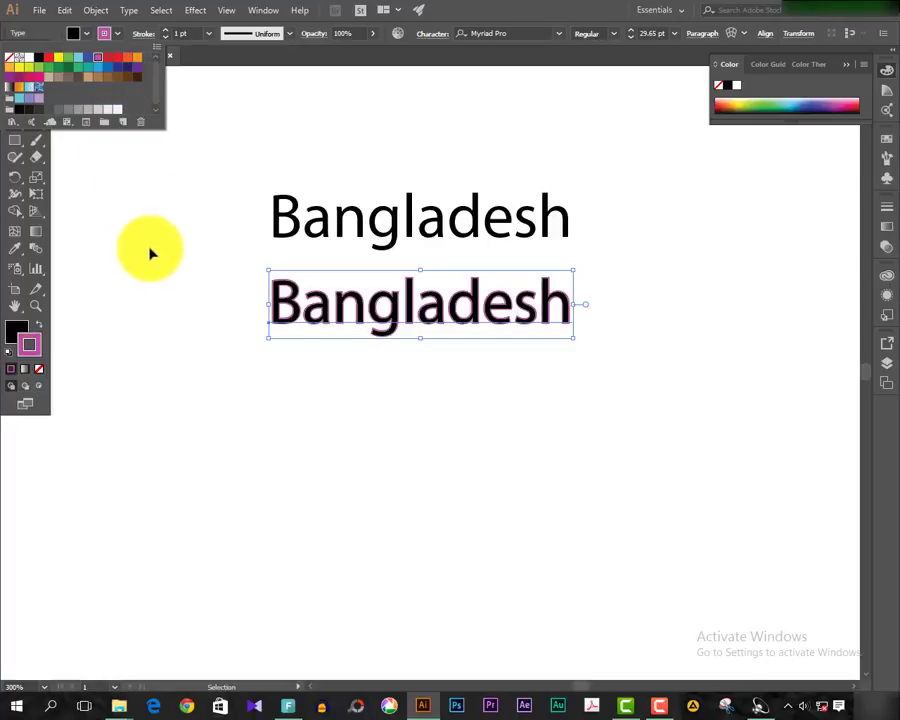
left_click(155, 253)
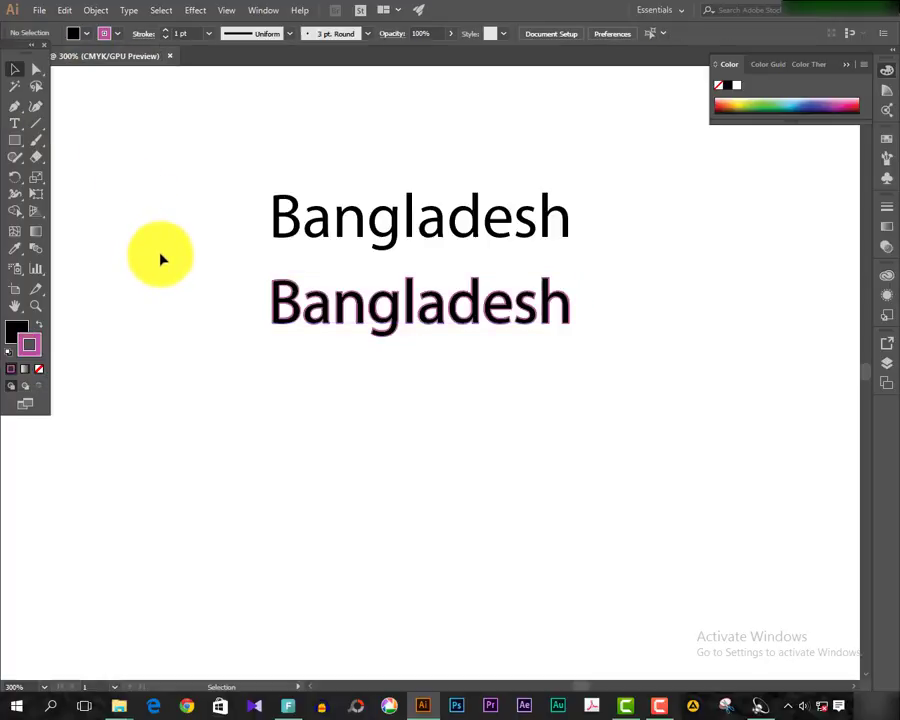
left_click(476, 321)
left_click(595, 358)
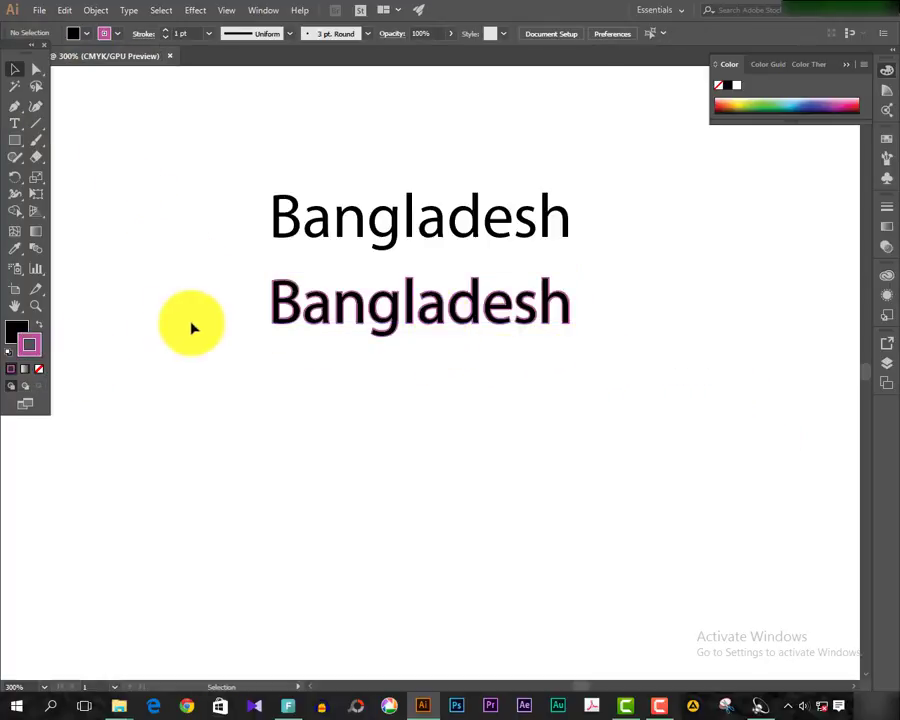
left_click(106, 33)
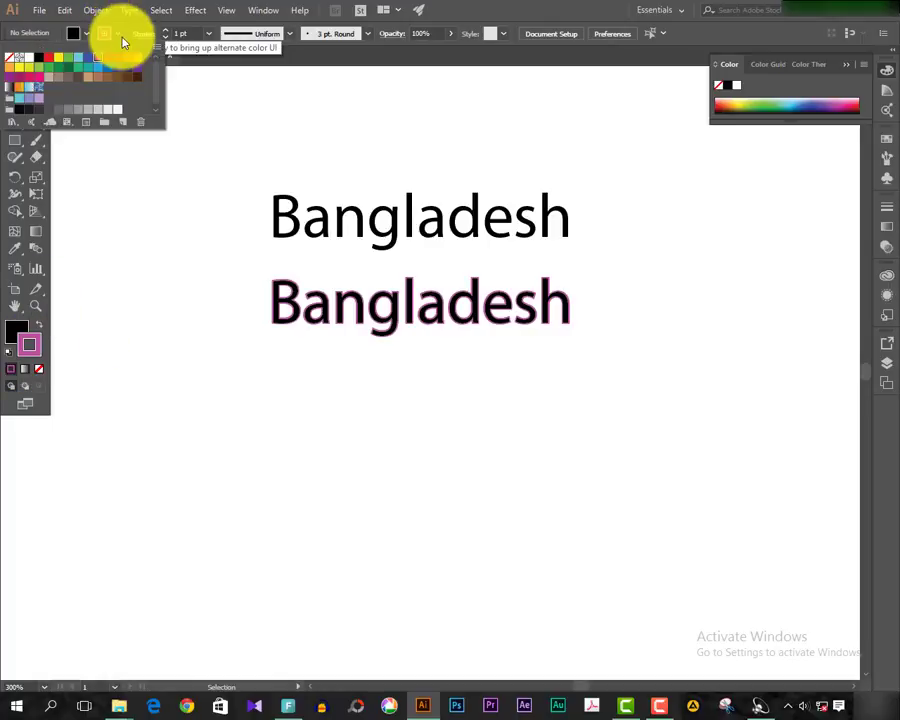
key("ctrl+z")
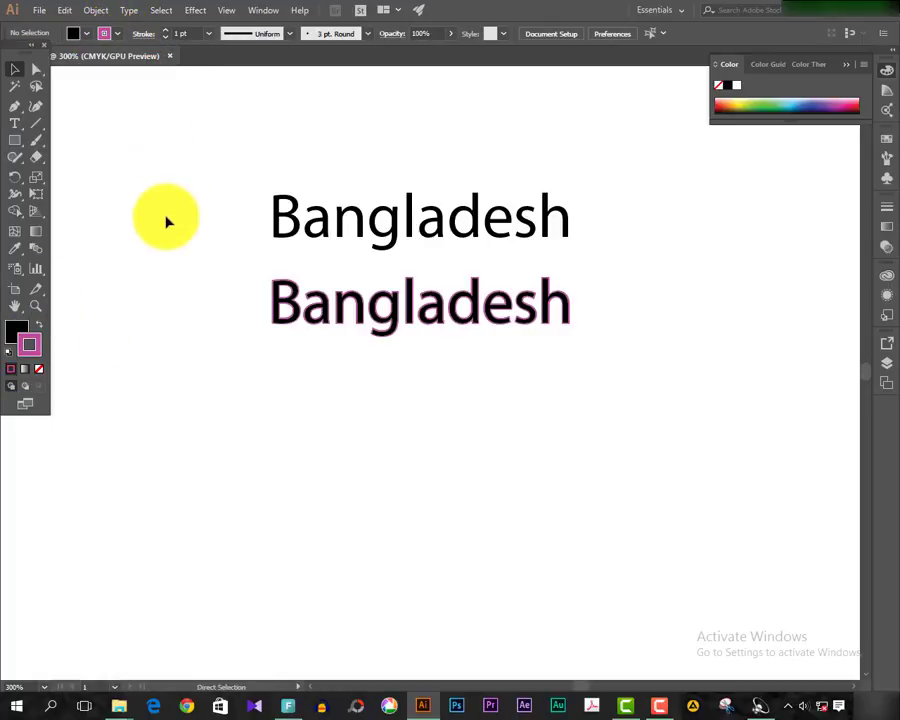
Step: Apply a red stroke to the lower Bangladesh text
left_click(313, 337)
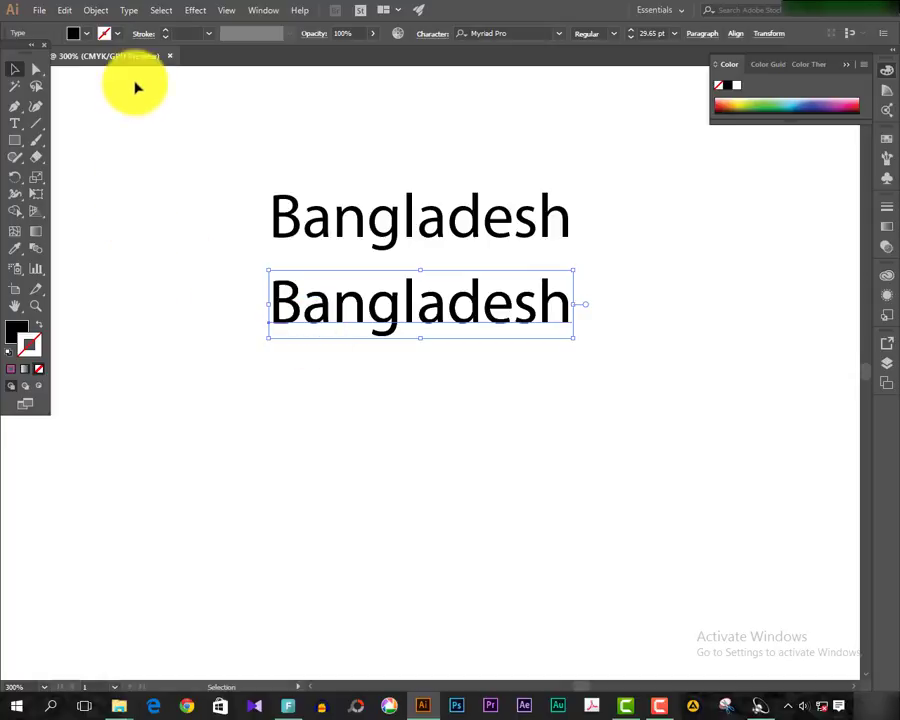
left_click(116, 36)
left_click(112, 66)
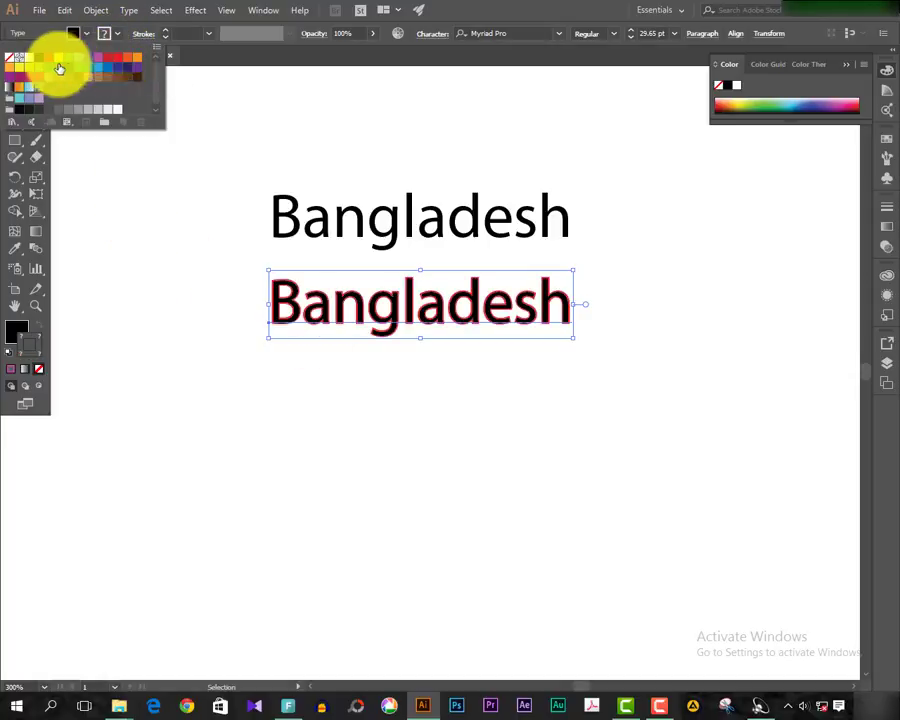
Step: Try a green stroke on the lower Bangladesh text and undo it
left_click(46, 70)
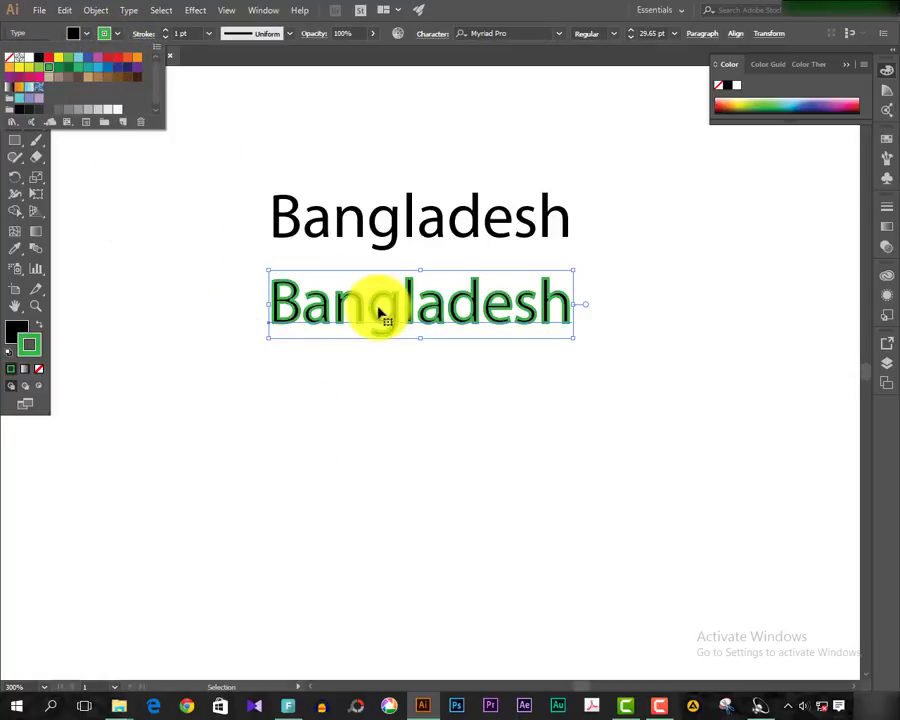
key("ctrl+z")
key("ctrl+z")
left_click(465, 402)
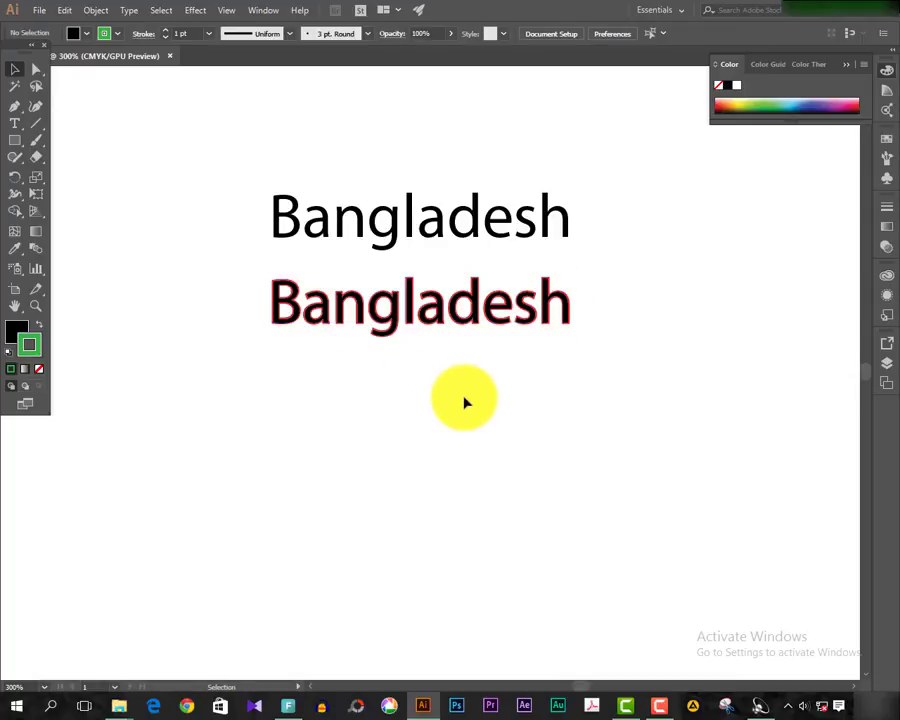
left_click(435, 316)
left_click(498, 440)
Step: Move the plain Bangladesh text below the red-outlined one and give it a yellow stroke
left_click_drag(416, 221, 404, 411)
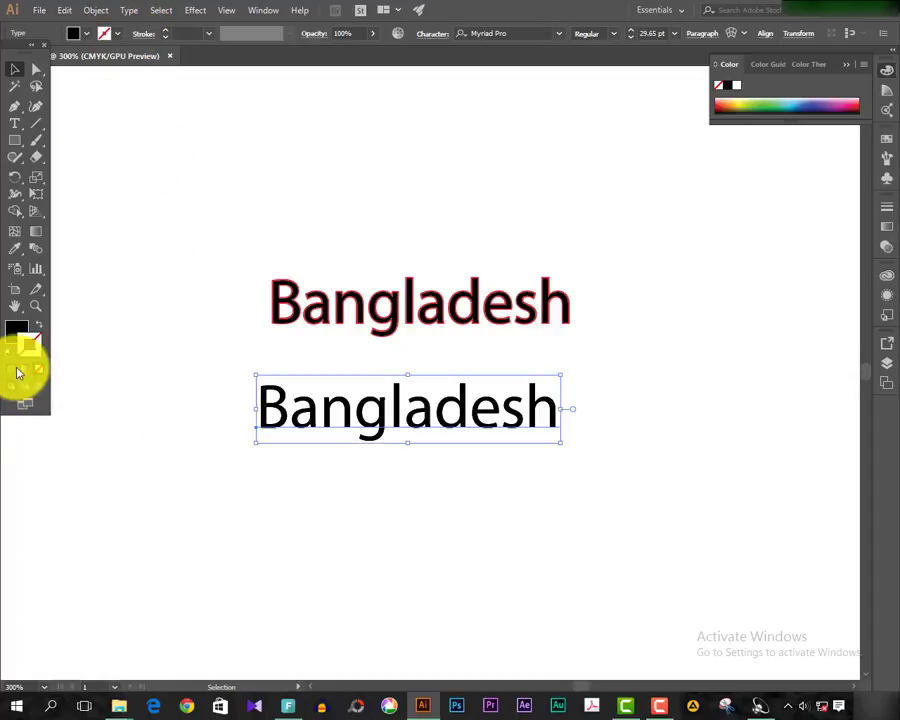
left_click(105, 33)
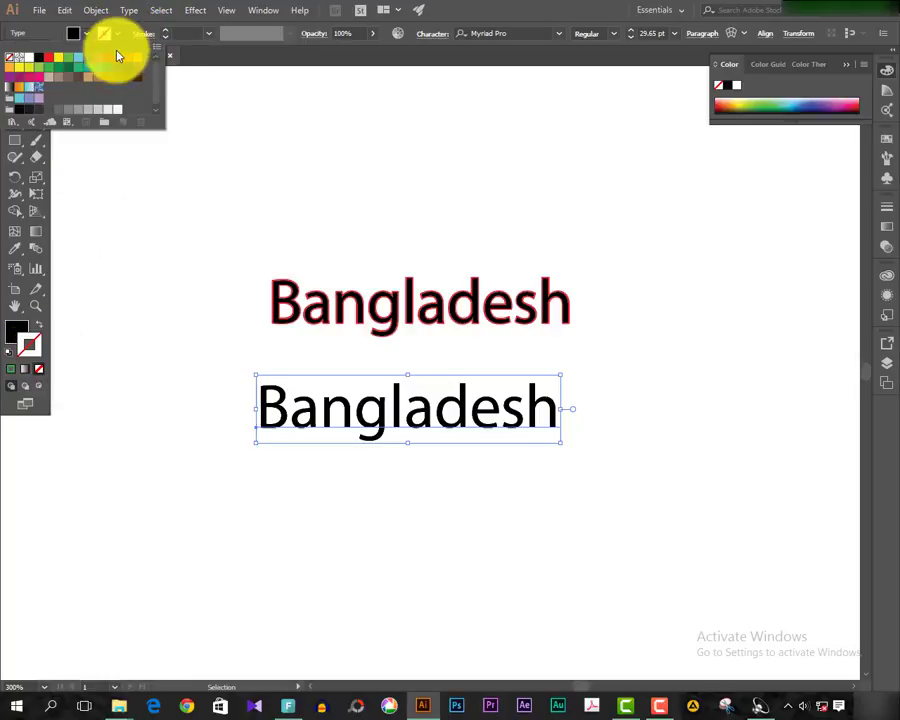
left_click(56, 62)
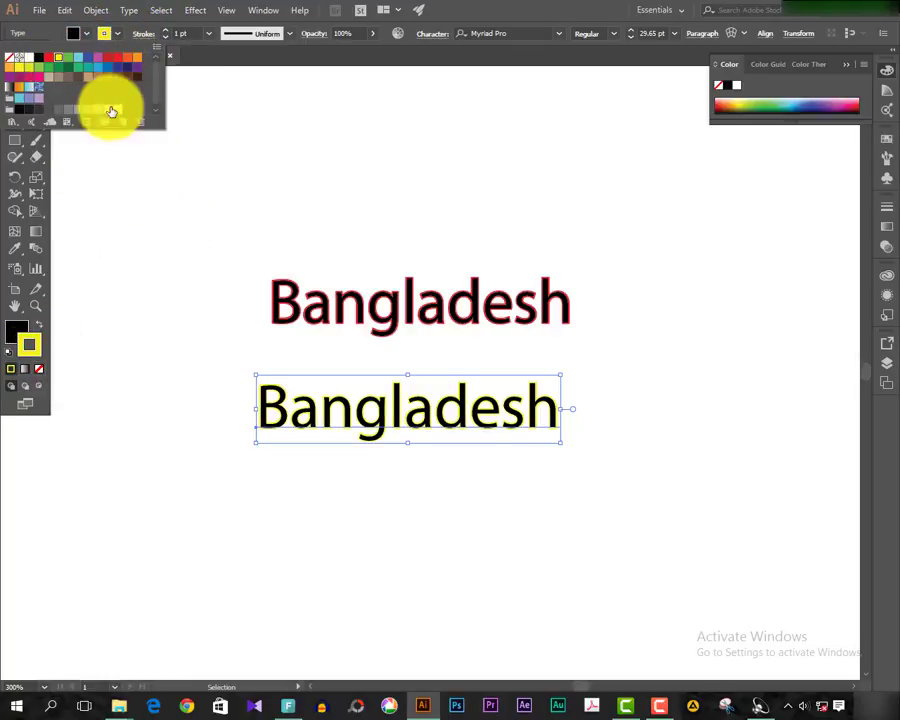
left_click(118, 36)
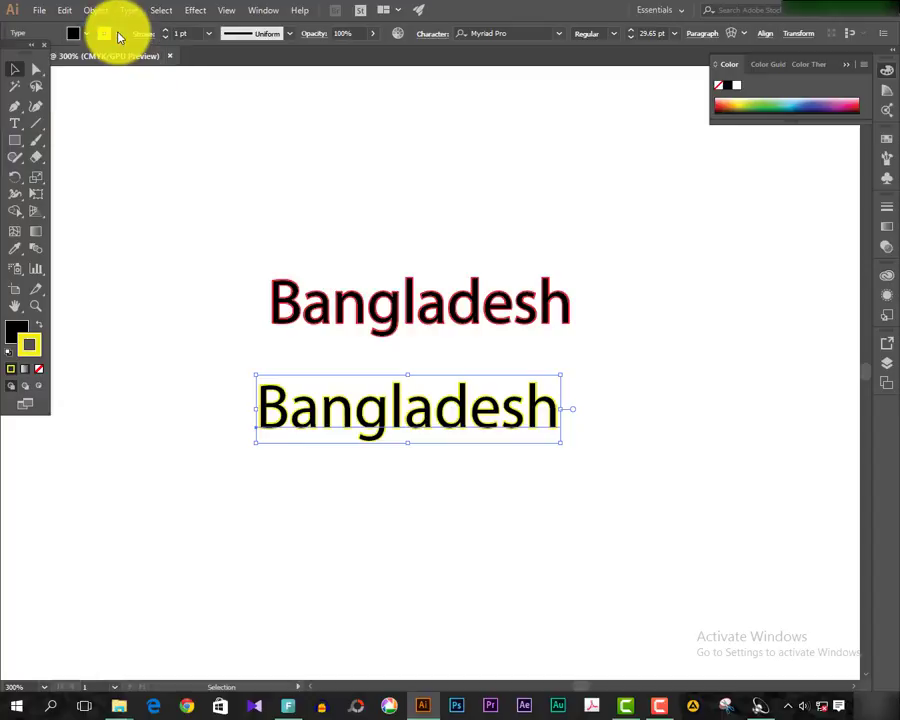
Step: Try stroke weights of 10 pt, 7 pt, 0.5 pt and 100 pt on the yellow-outlined text
left_click(208, 33)
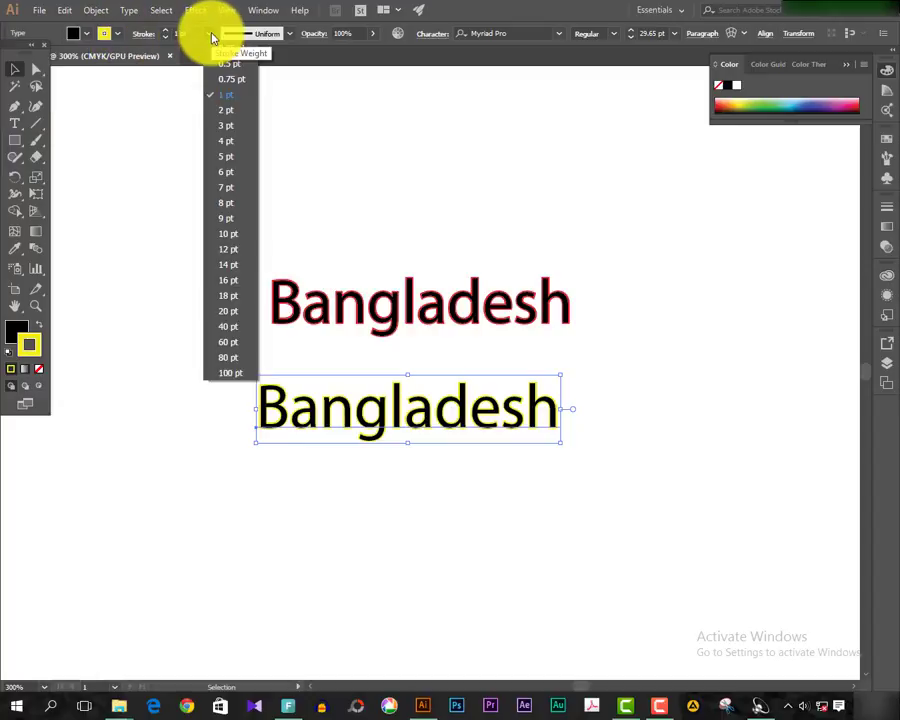
left_click(235, 238)
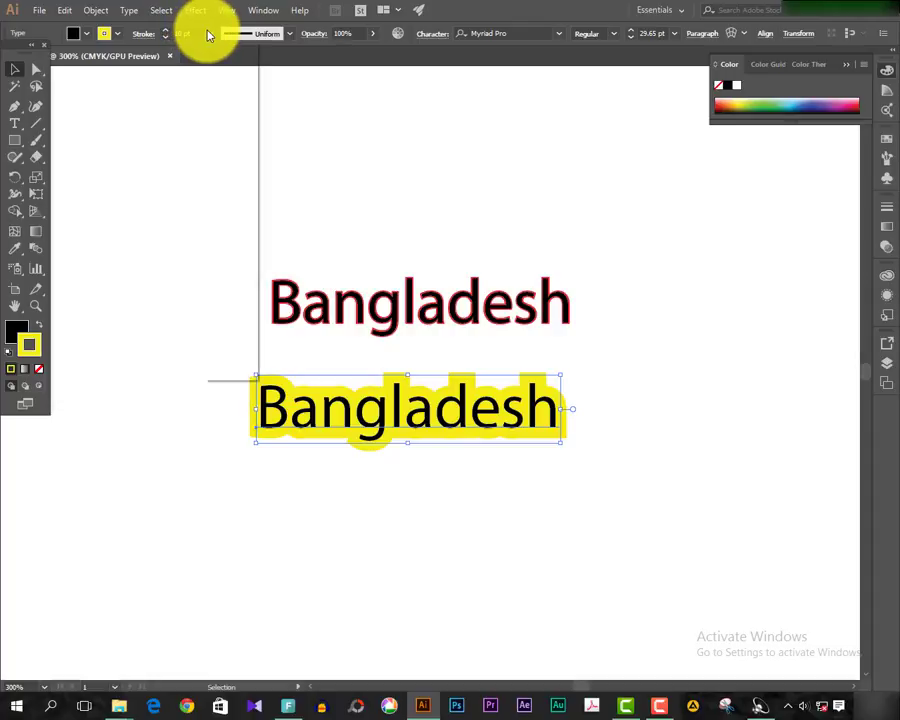
left_click(208, 34)
left_click(240, 190)
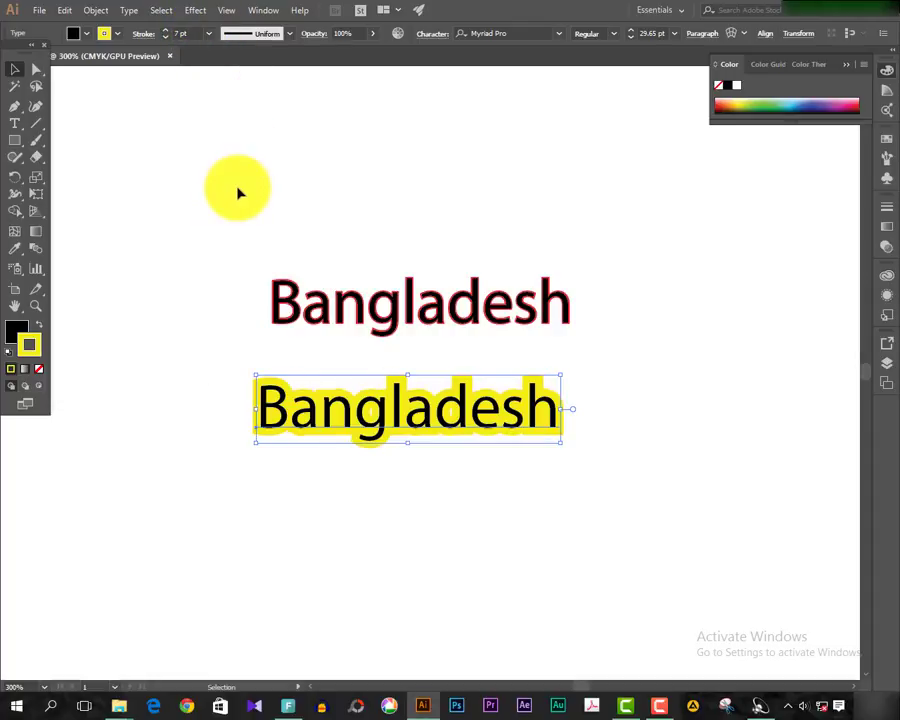
left_click(208, 34)
left_click(229, 65)
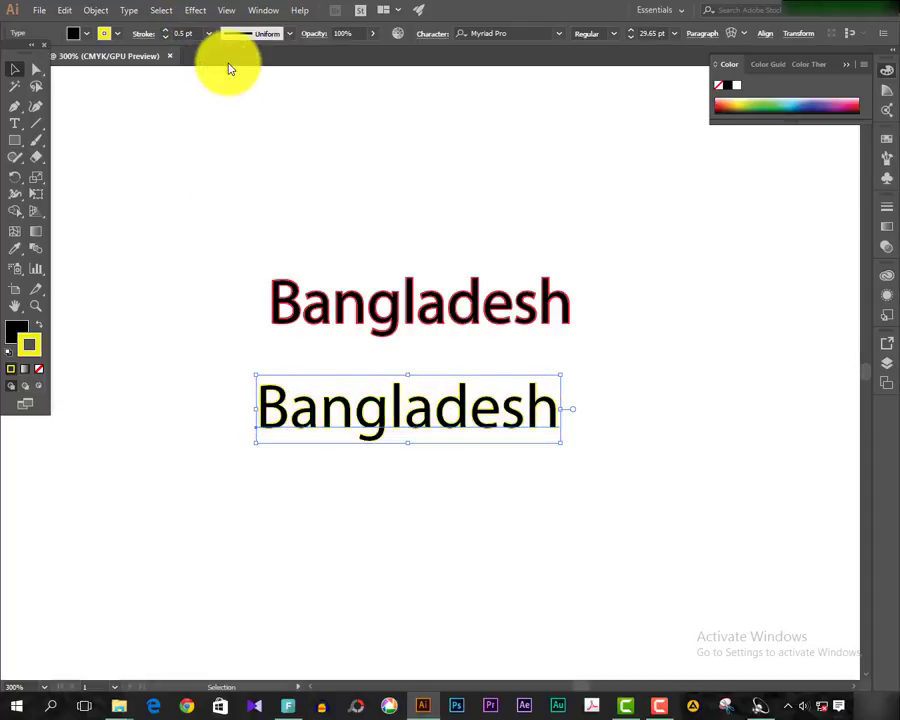
left_click(209, 34)
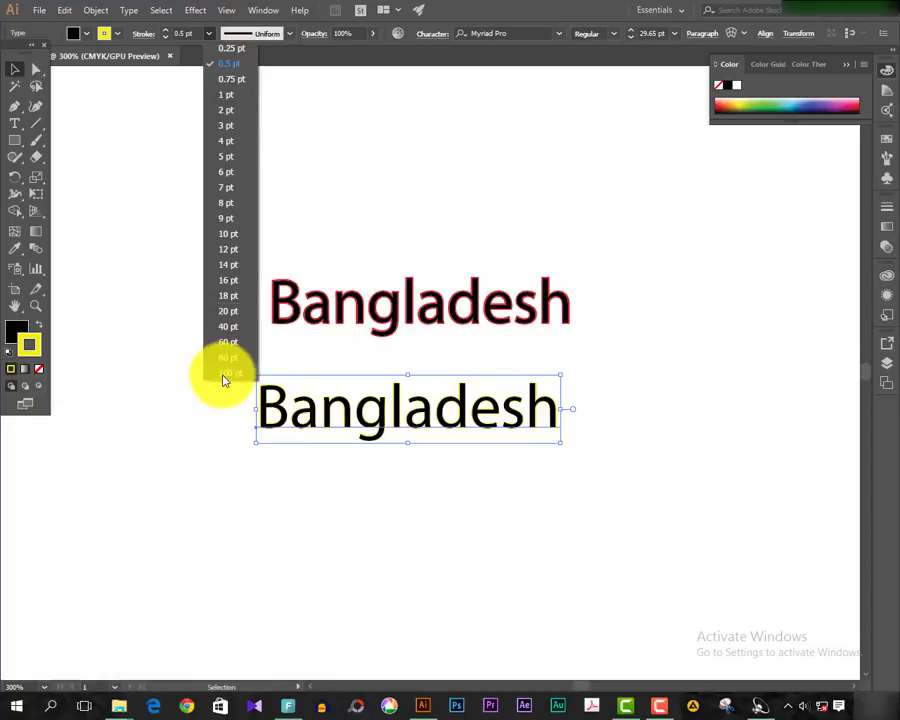
left_click(228, 373)
Step: Set the yellow-outlined text's stroke weight to 0.75 pt and deselect it
left_click(209, 36)
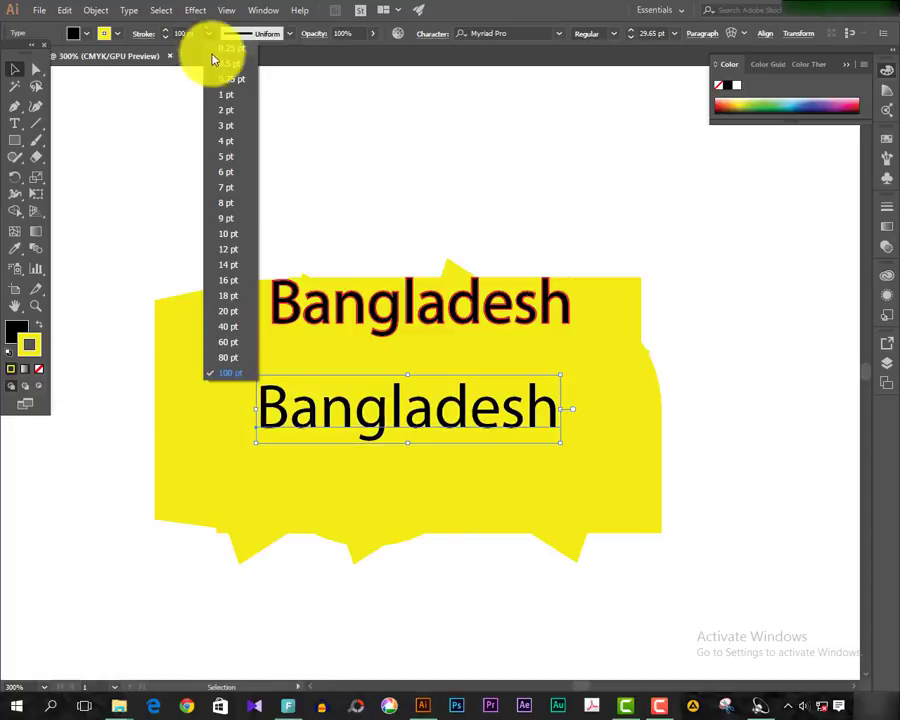
left_click(224, 84)
left_click(202, 316)
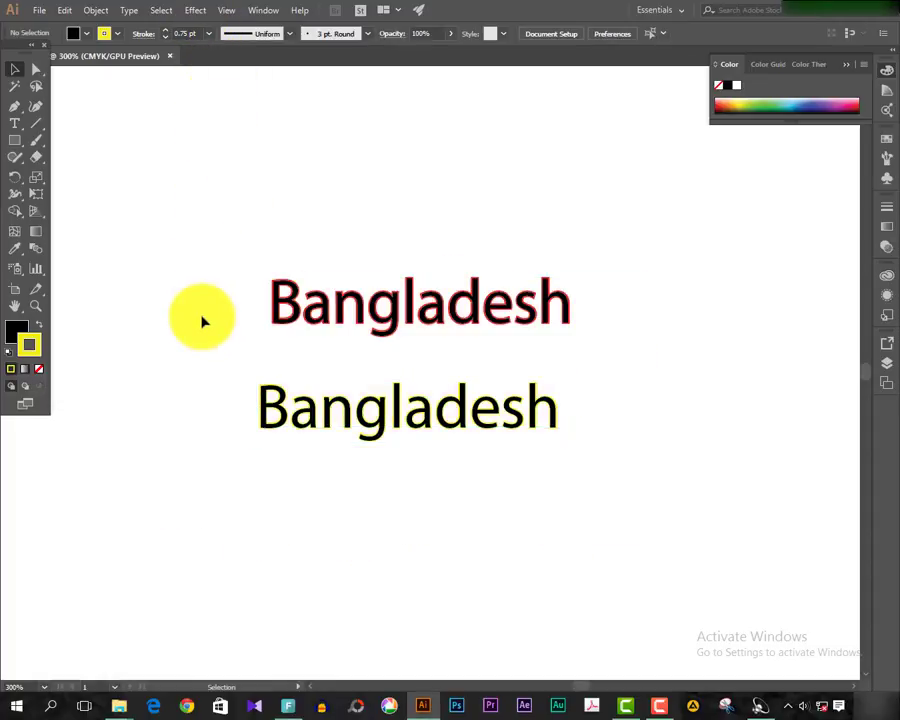
Step: Select both Bangladesh texts and delete them from the artboard
left_click_drag(532, 593, 352, 267)
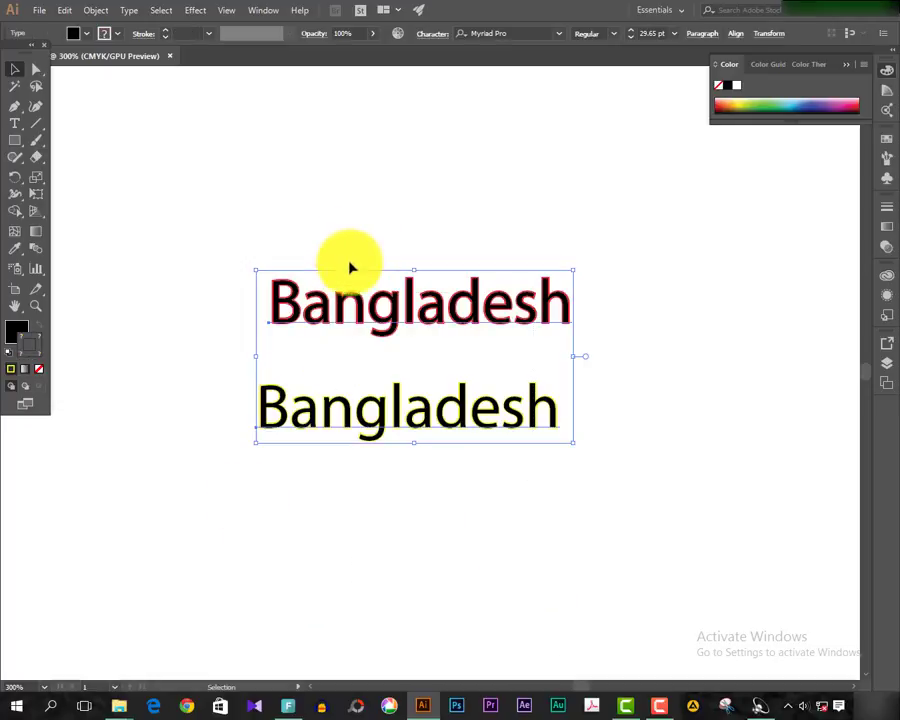
key("Delete")
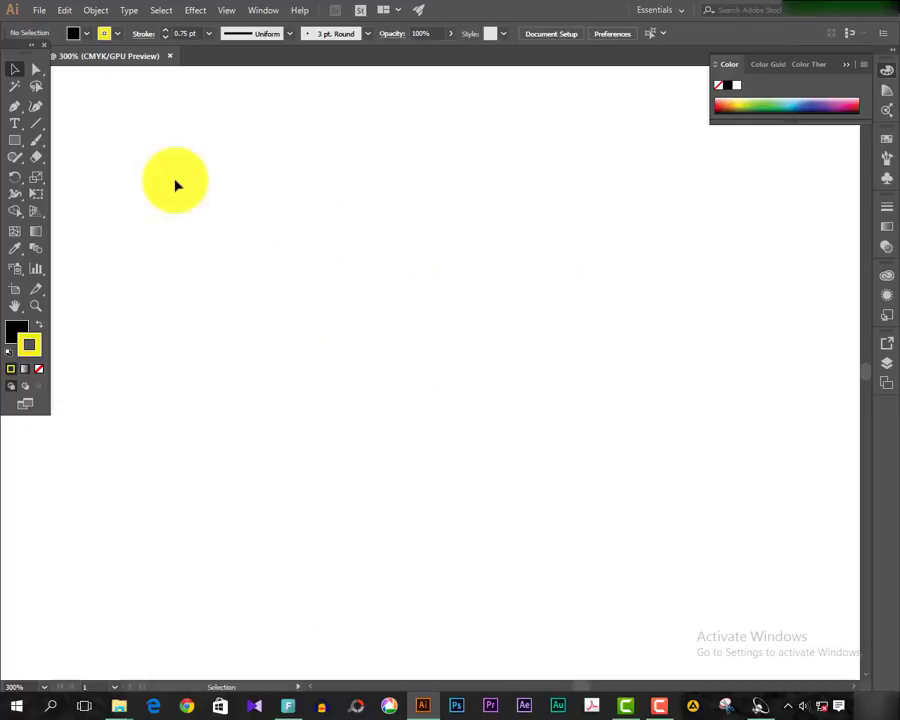
Step: Draw a rectangle about 389 by 241 pt in the upper half of the artboard with the Rectangle tool and deselect it
left_click(16, 125)
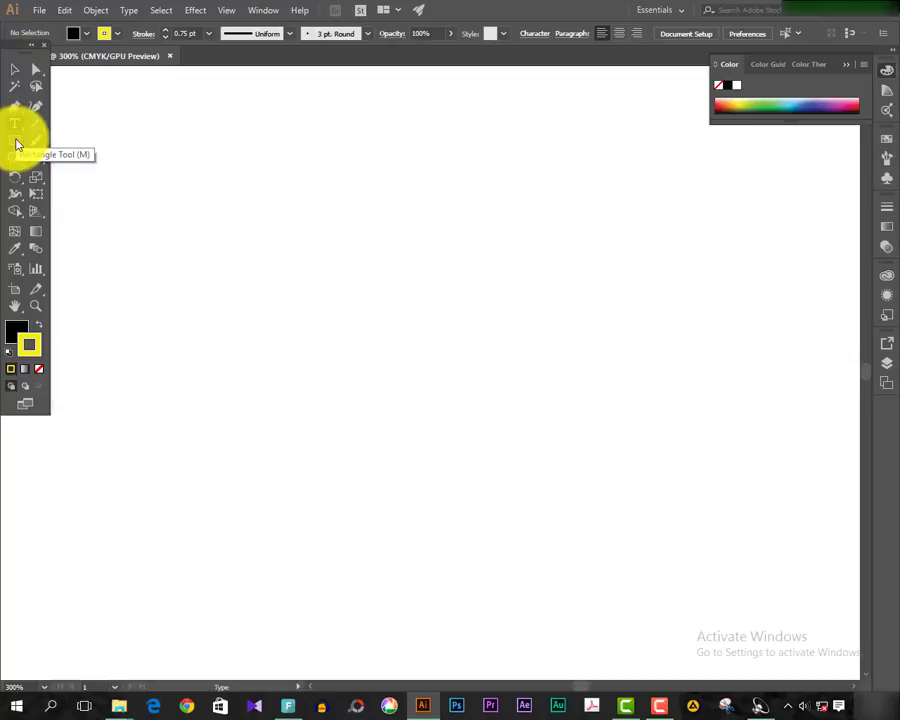
left_click(15, 140)
key("ctrl+1")
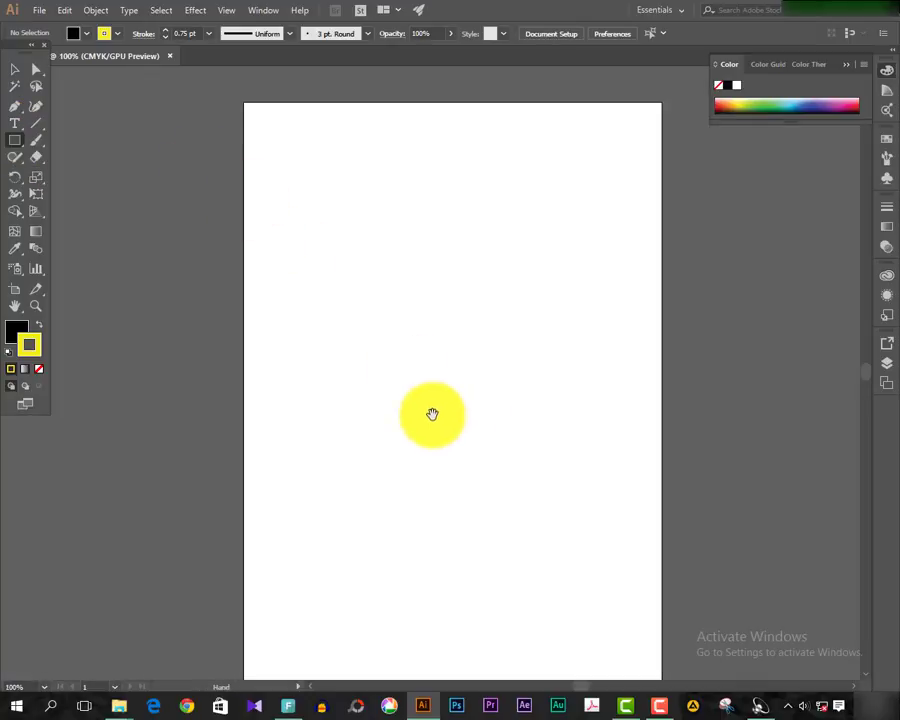
scroll(430, 412, "down", 1)
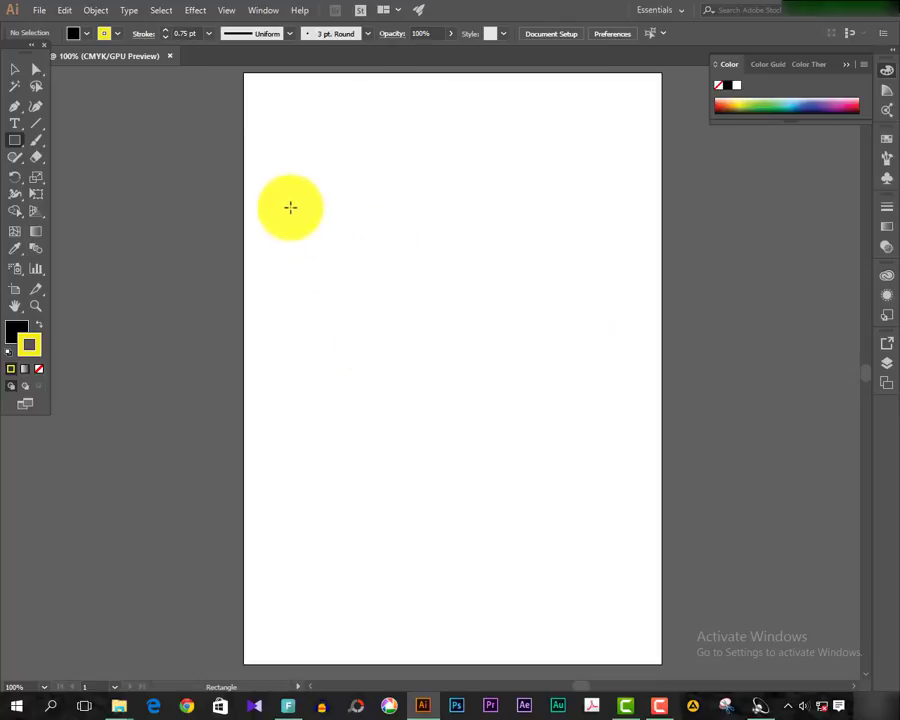
left_click_drag(303, 223, 576, 391)
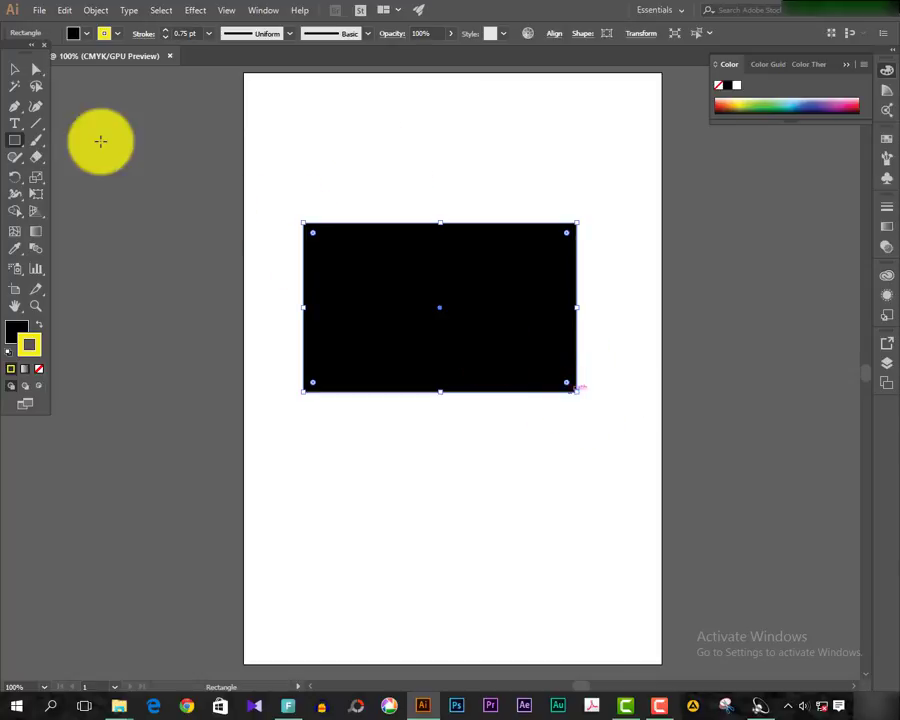
left_click(12, 89)
left_click(458, 176)
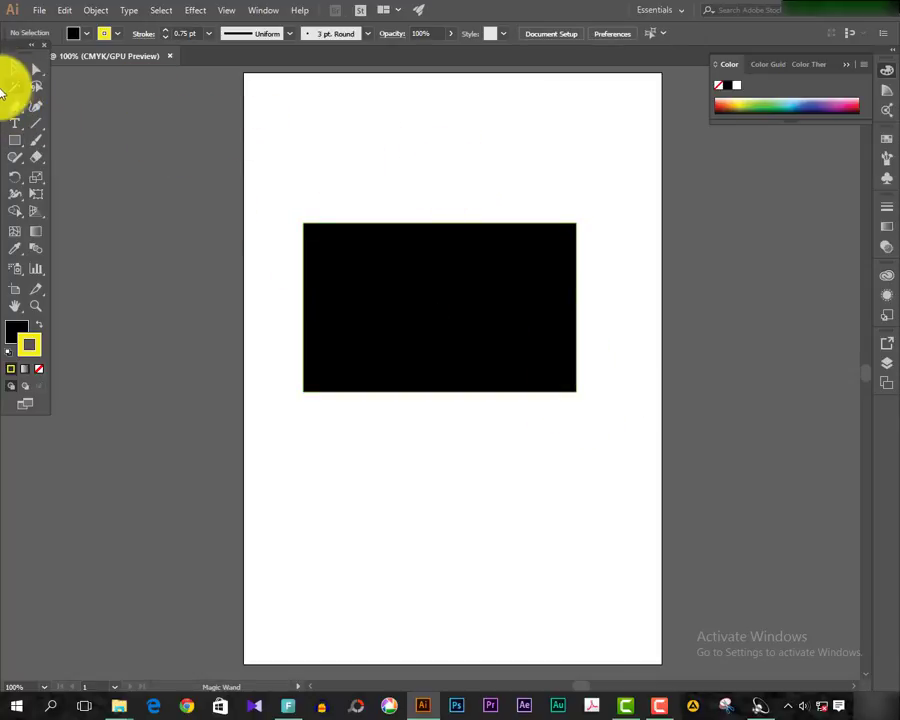
Step: Nudge the rectangle slightly up, swap its fill and stroke so the fill is yellow, and remove the stroke
left_click(526, 342)
left_click_drag(441, 331, 446, 327)
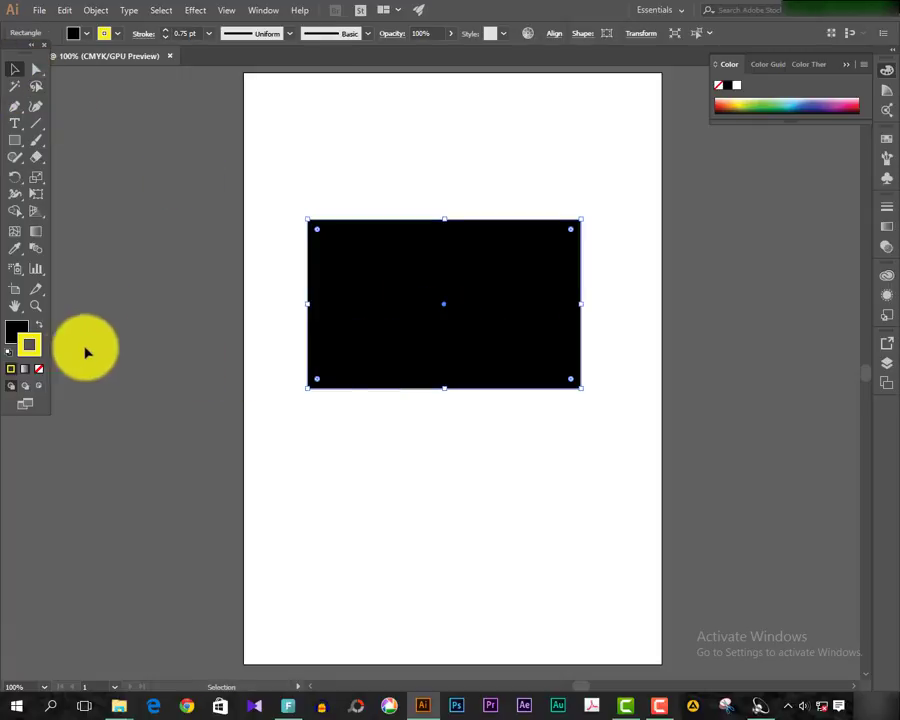
left_click(38, 326)
left_click(39, 369)
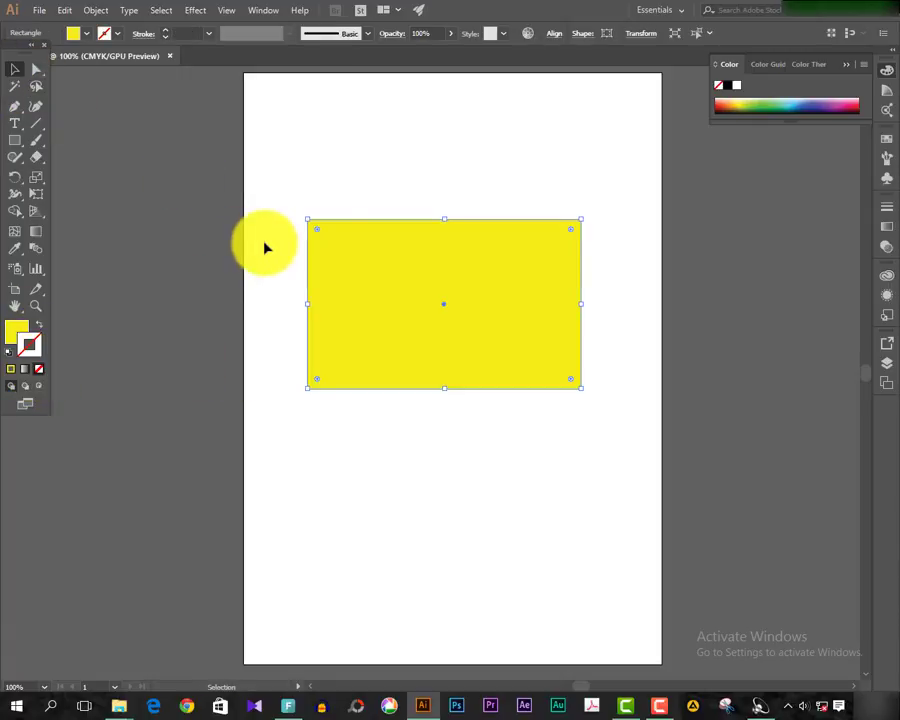
Step: Try selecting the whole yellow rectangle with the Selection tool and deselect it
left_click(265, 247)
left_click_drag(265, 187, 442, 388)
left_click(457, 318)
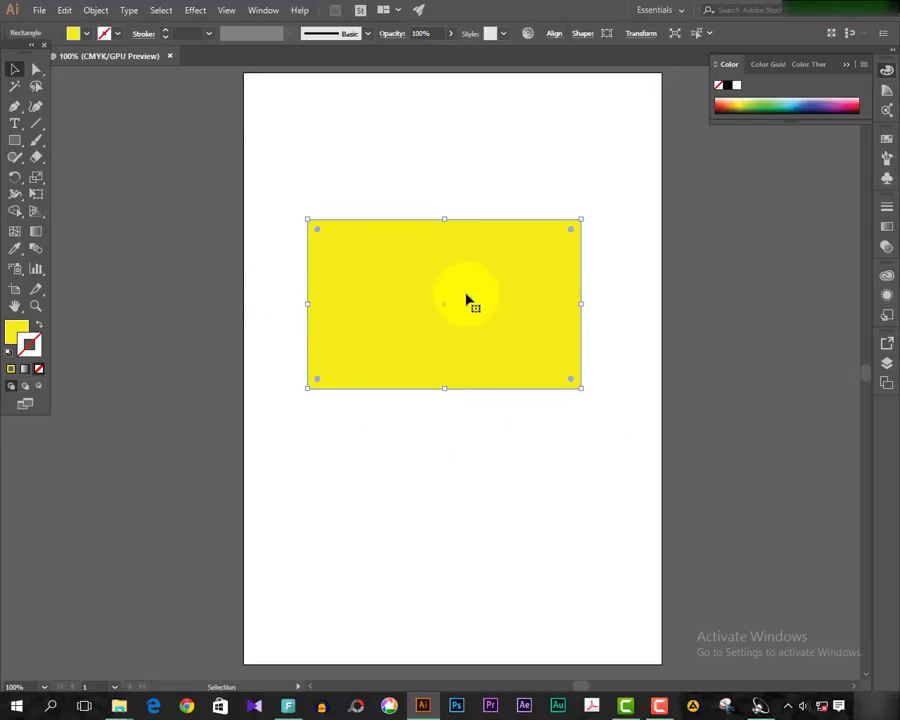
left_click(289, 176)
left_click(432, 280)
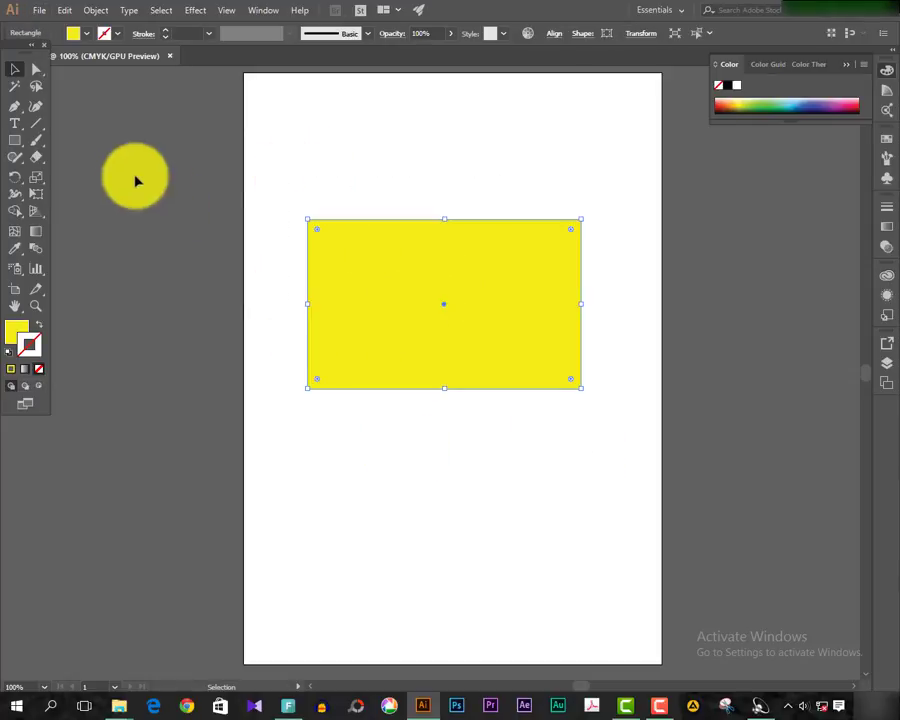
left_click(218, 142)
Step: Round only the yellow rectangle's upper-left corner with the Direct Selection tool and deselect it
left_click(36, 69)
left_click_drag(262, 193, 467, 354)
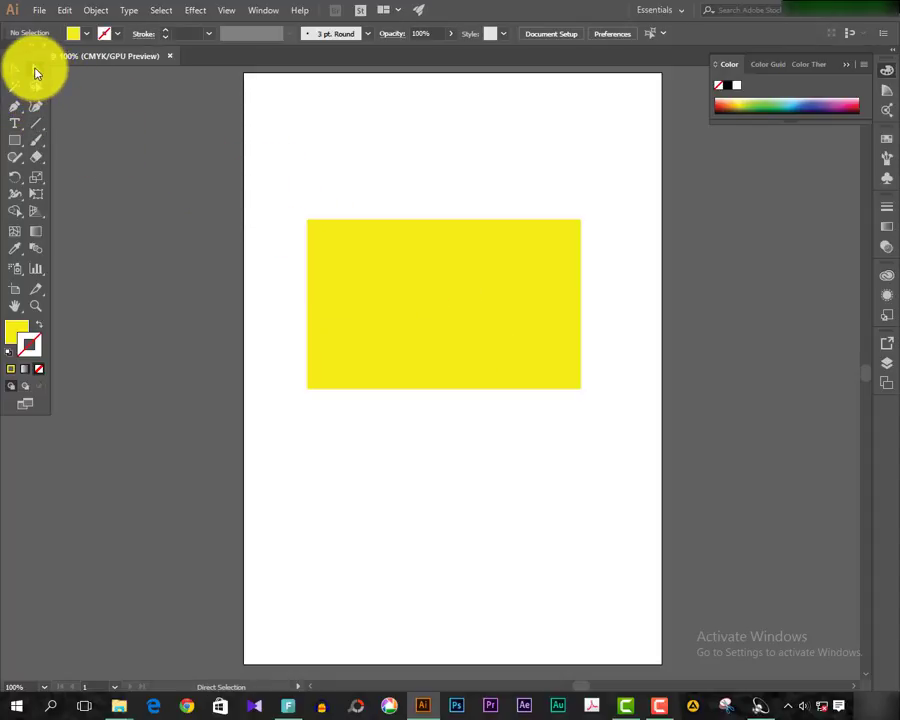
left_click(35, 70)
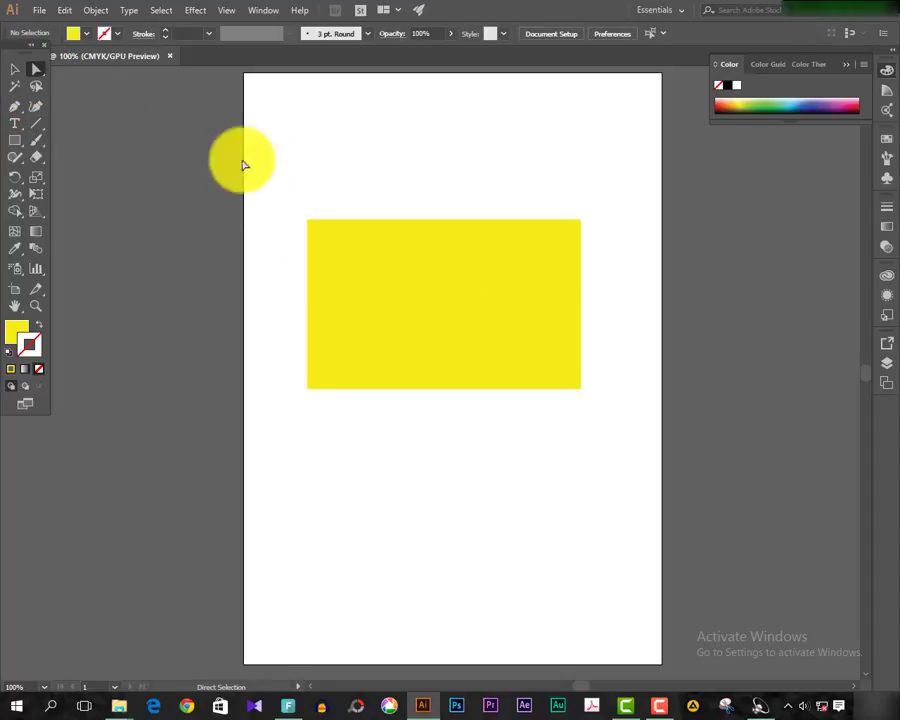
left_click_drag(245, 162, 406, 330)
left_click(462, 418)
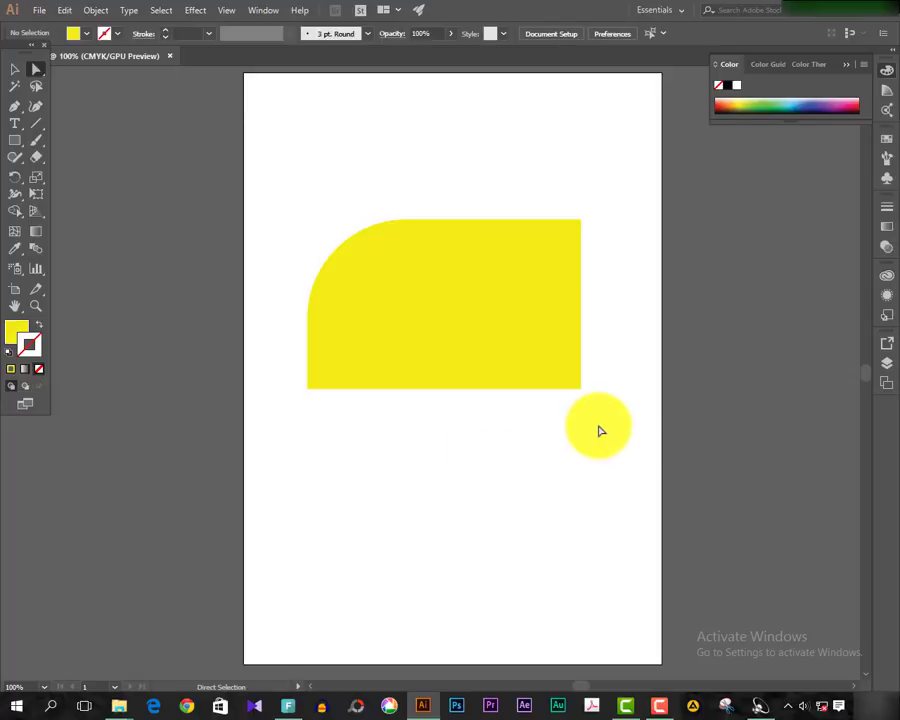
Step: Round the yellow shape's lower-right corner to a radius of about 202.5 pt and deselect the shape
left_click_drag(616, 454, 420, 306)
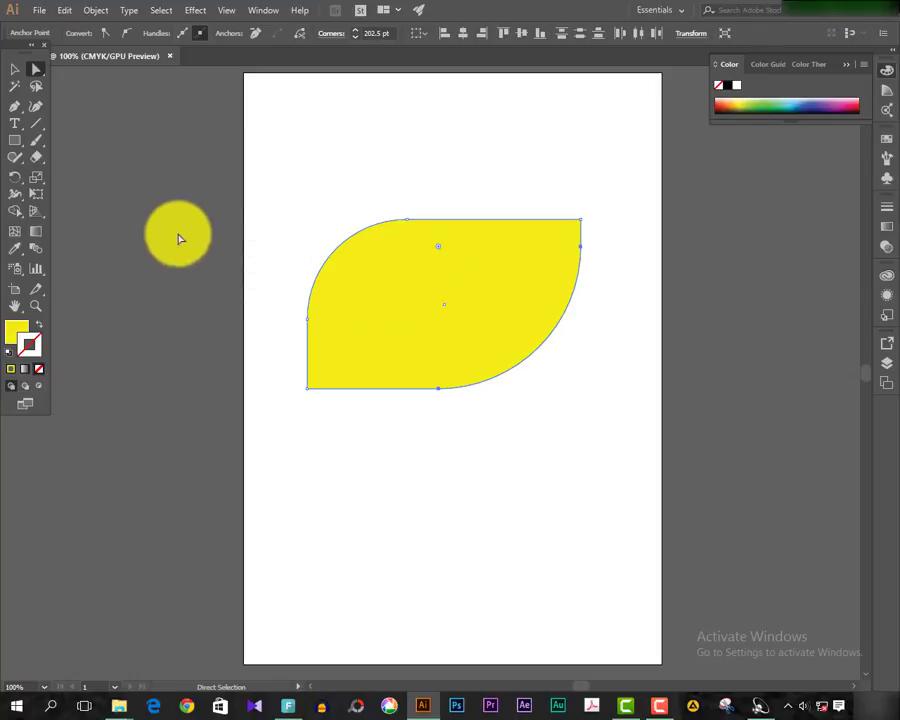
left_click(258, 232)
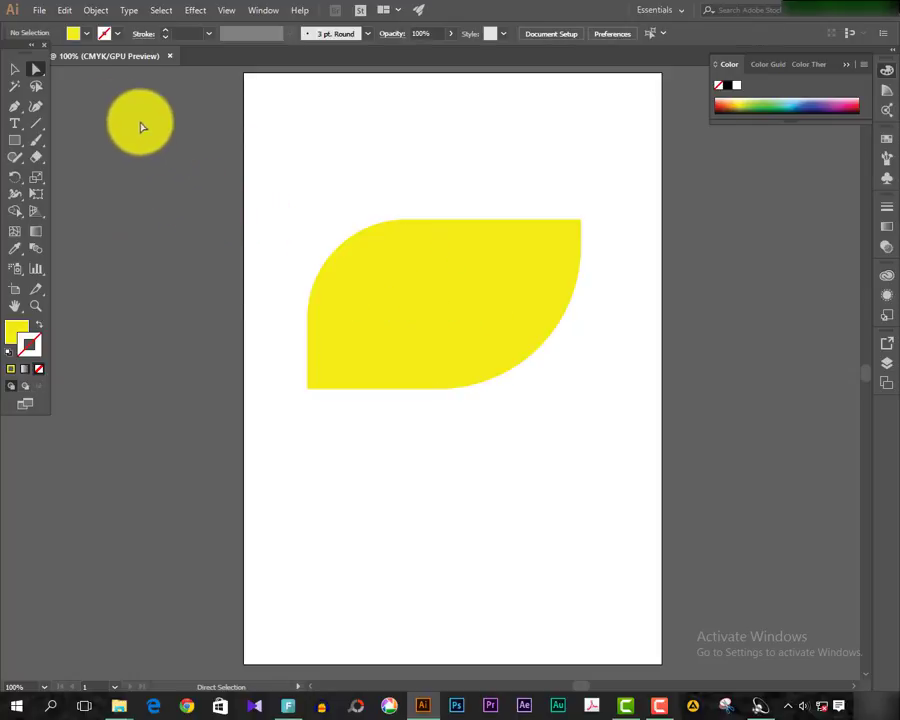
left_click(16, 70)
left_click(440, 300)
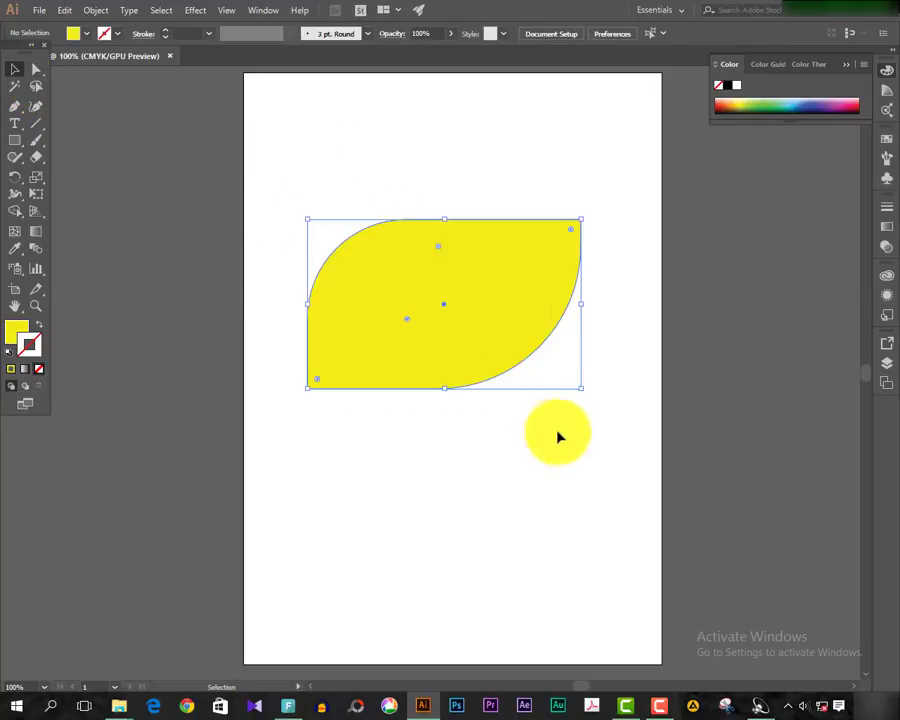
left_click(560, 428)
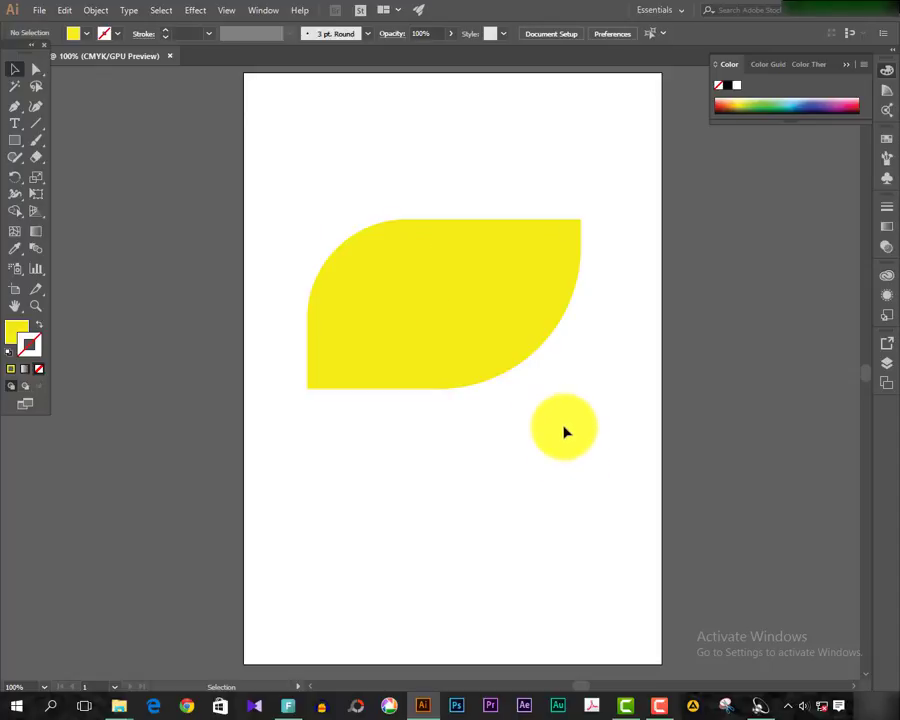
Step: Round the yellow shape's upper-right corner slightly with the Direct Selection tool and deselect the shape
left_click(36, 70)
left_click(541, 263)
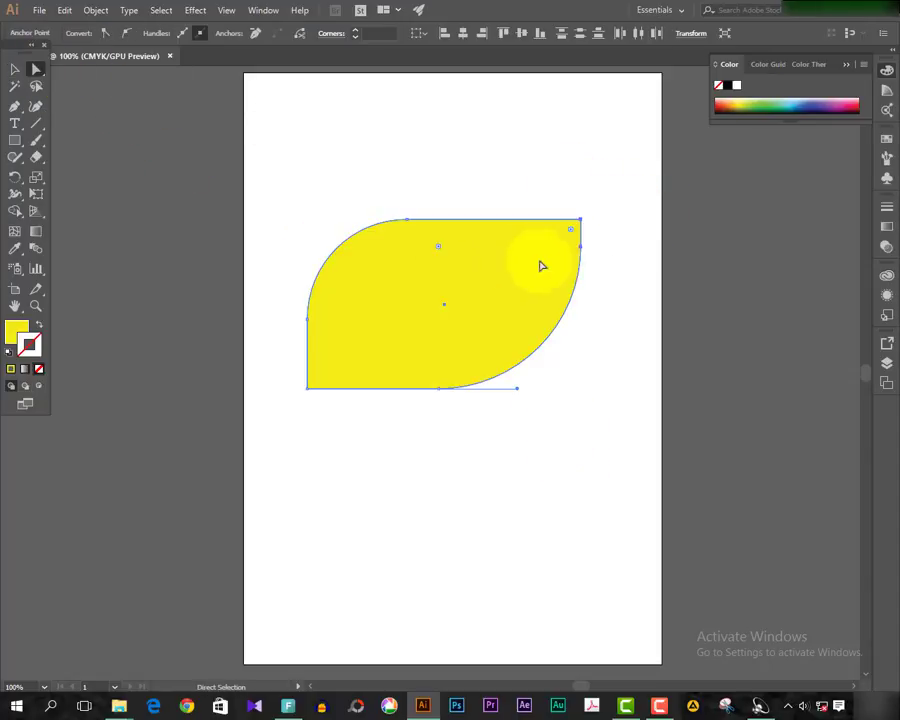
left_click_drag(563, 240, 550, 250)
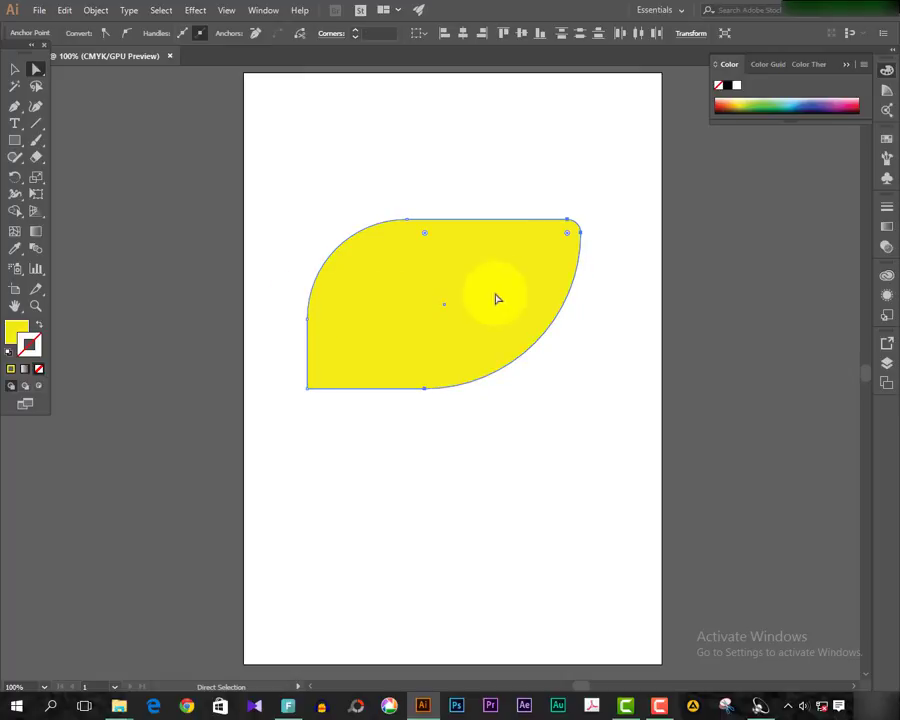
key("ctrl+shift+a")
key("ctrl+a")
left_click(15, 70)
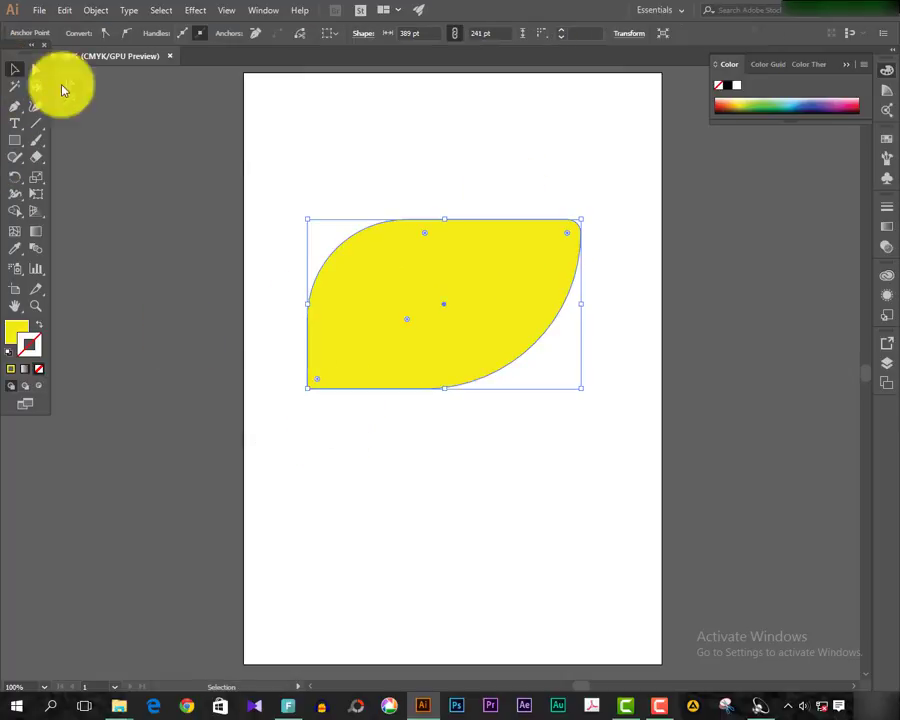
left_click(453, 452)
Step: Move the yellow shape to the artboard's lower-right area and give it a dark blue fill with no stroke
left_click_drag(437, 224, 511, 391)
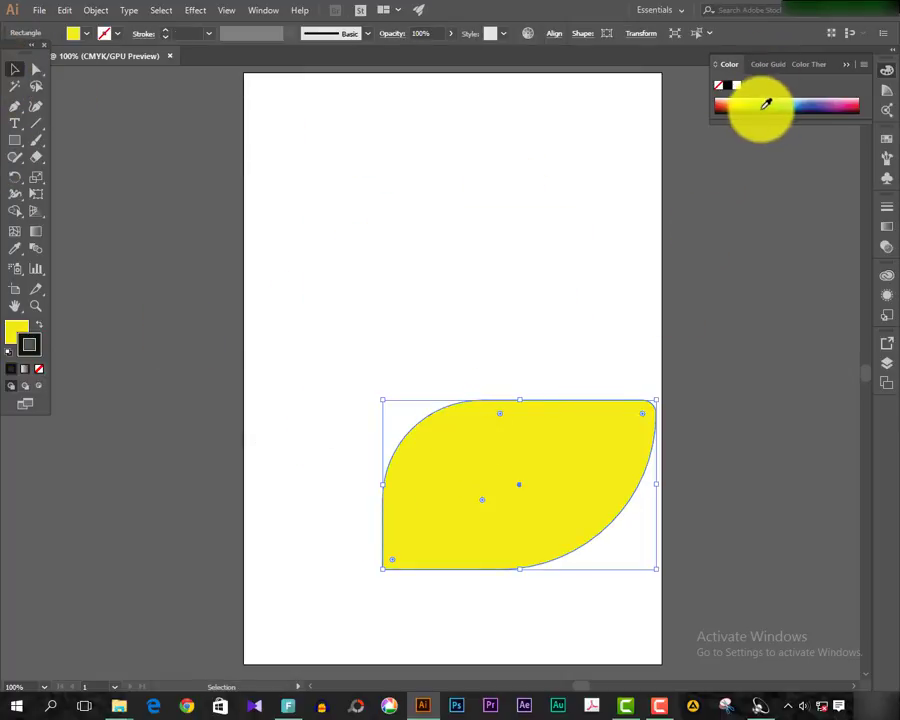
left_click_drag(765, 96, 818, 95)
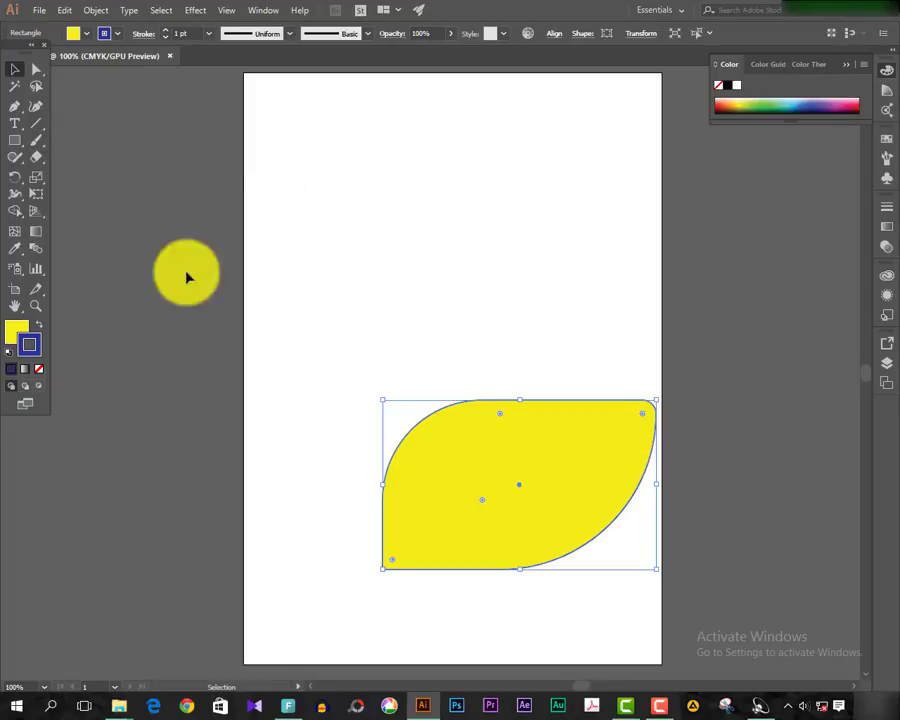
key("shift+x")
left_click(39, 370)
left_click(412, 320)
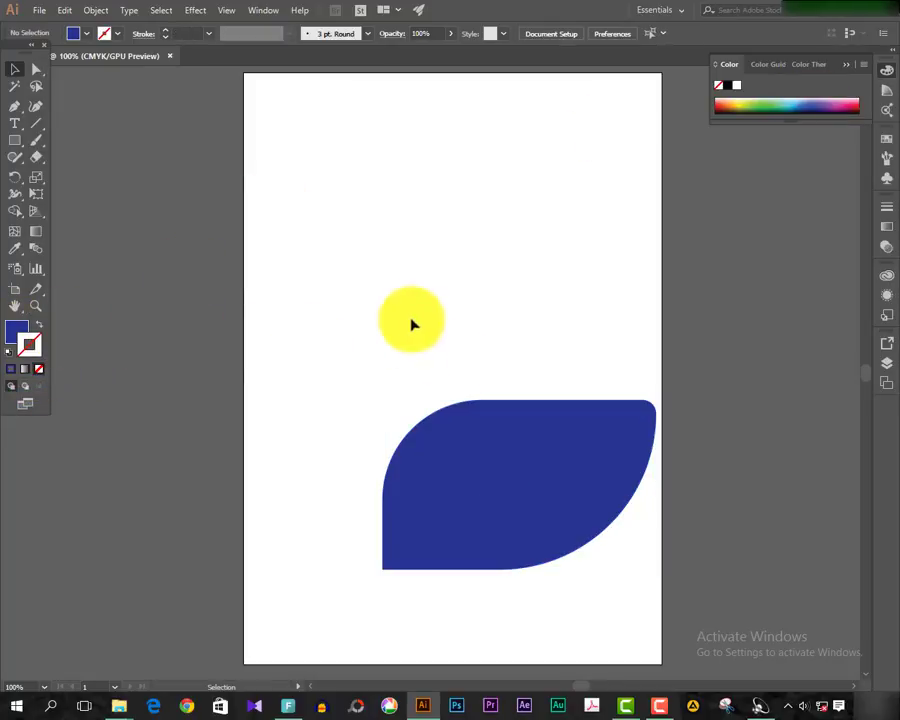
Step: Delete the blue shape from the artboard and collapse the Color panel
left_click(540, 494)
left_click_drag(528, 473, 495, 294)
key("Delete")
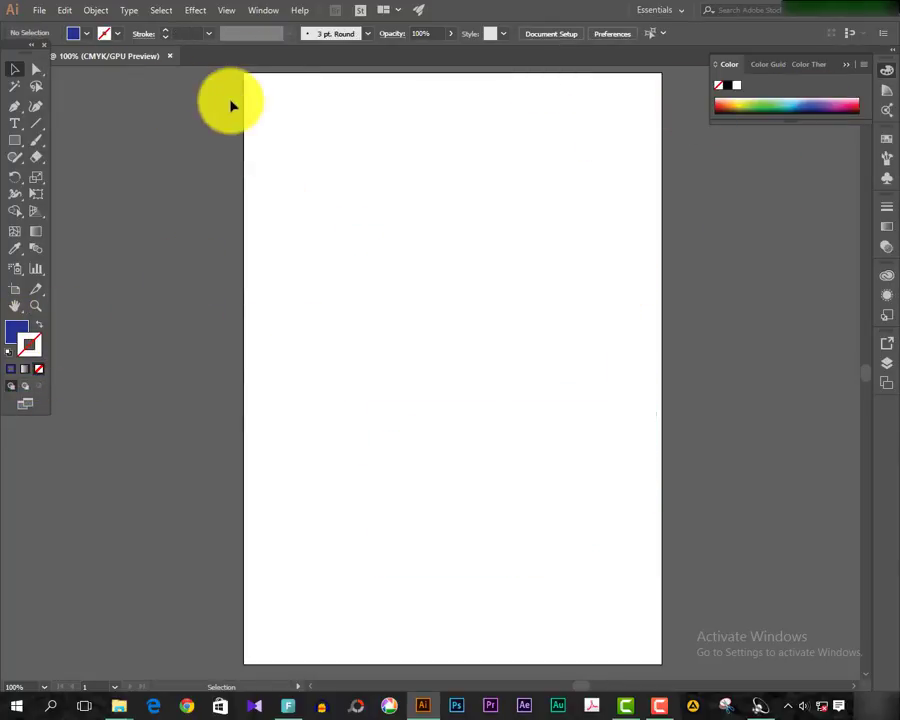
left_click(885, 77)
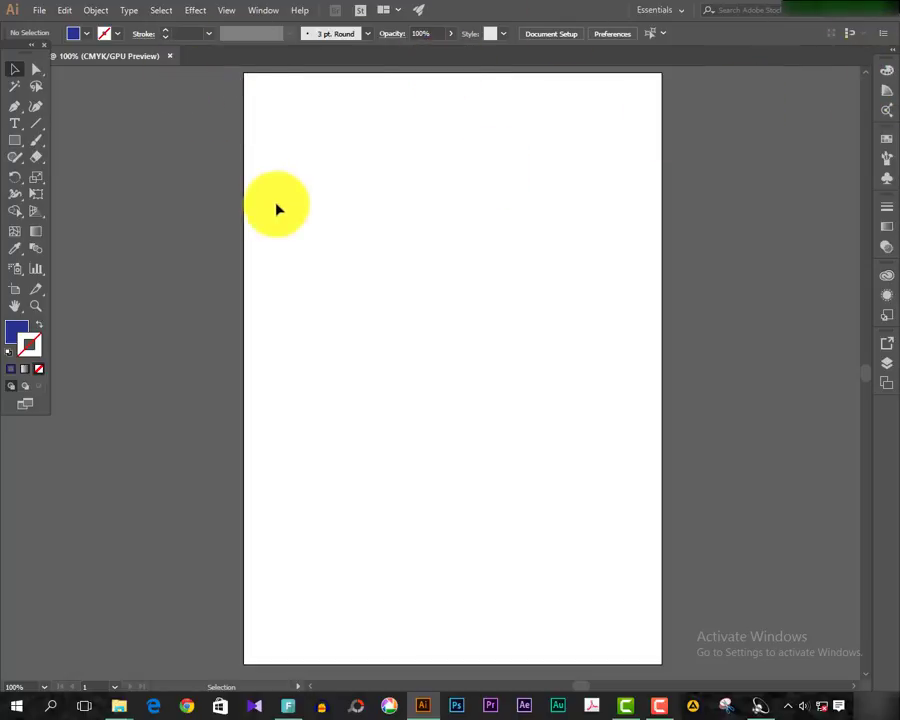